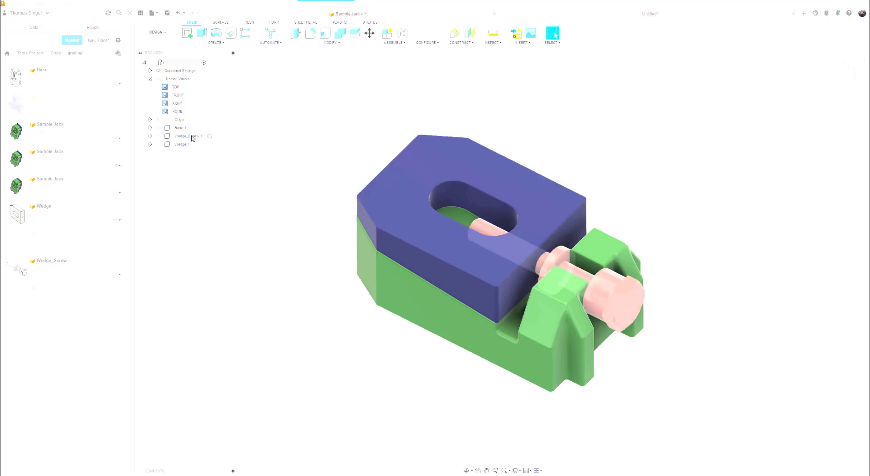
# Apply the Paint - Enamel Glossy (Yellow) appearance to the Wedge_Screw component.
pyautogui.rightClick(192, 138)
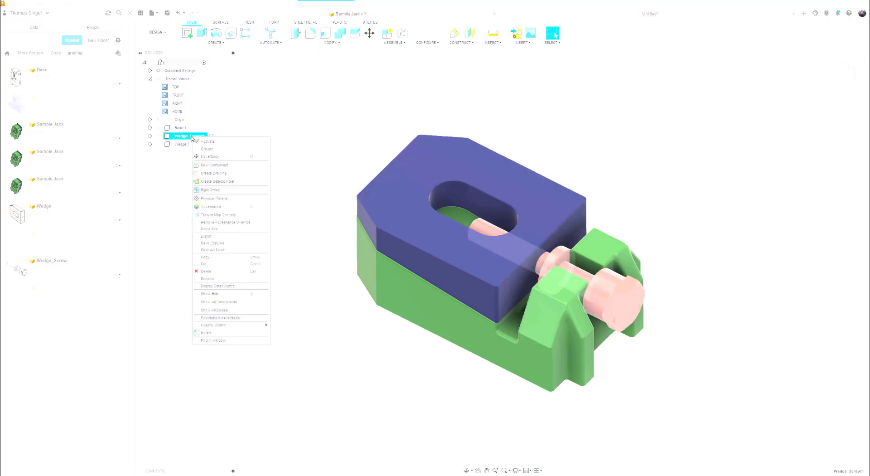
pyautogui.click(205, 207)
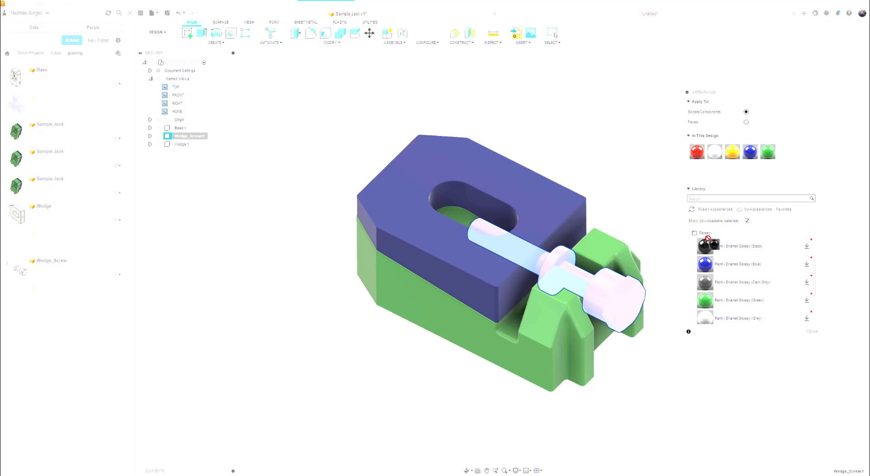
pyautogui.click(710, 234)
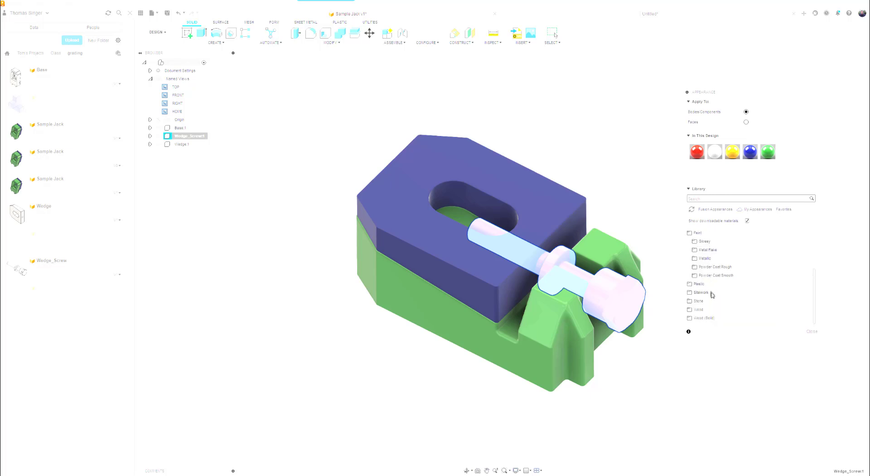
pyautogui.click(708, 242)
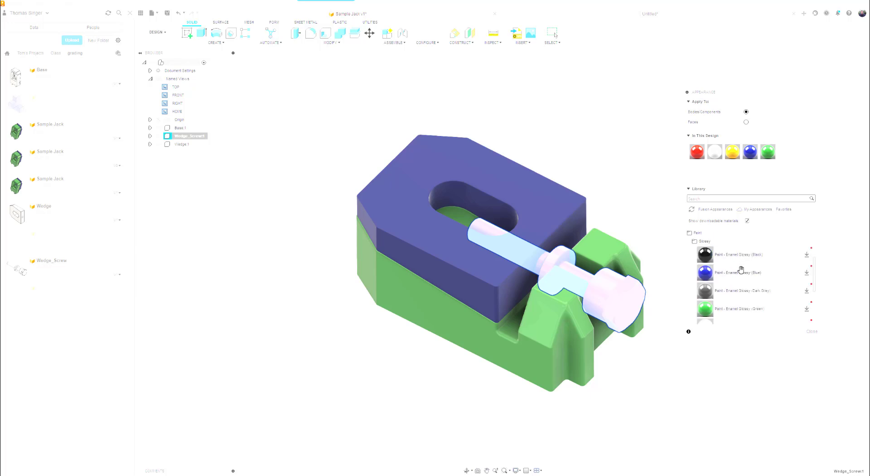
pyautogui.scroll(-5, 741, 271)
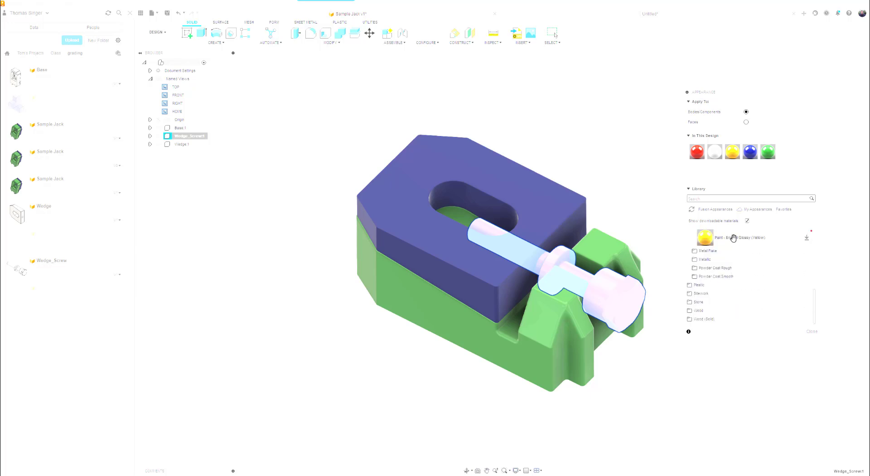
pyautogui.moveTo(733, 238)
pyautogui.mouseDown()
pyautogui.moveTo(709, 238)
pyautogui.moveTo(623, 293)
pyautogui.mouseUp()
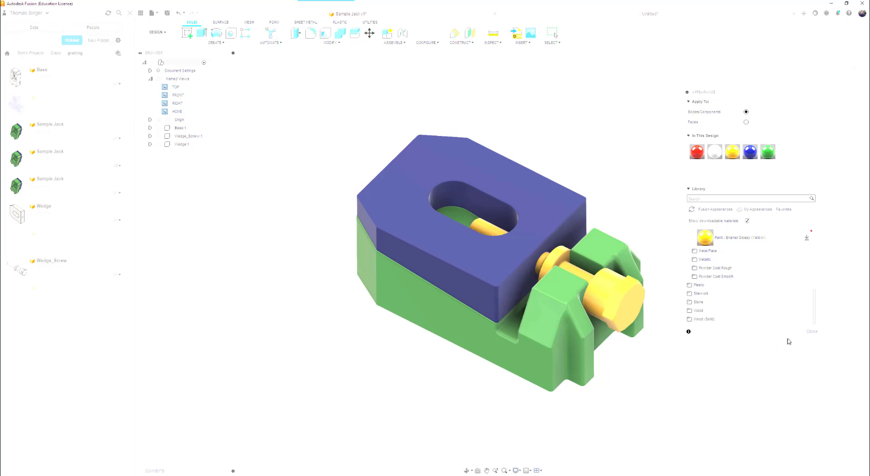
pyautogui.click(815, 332)
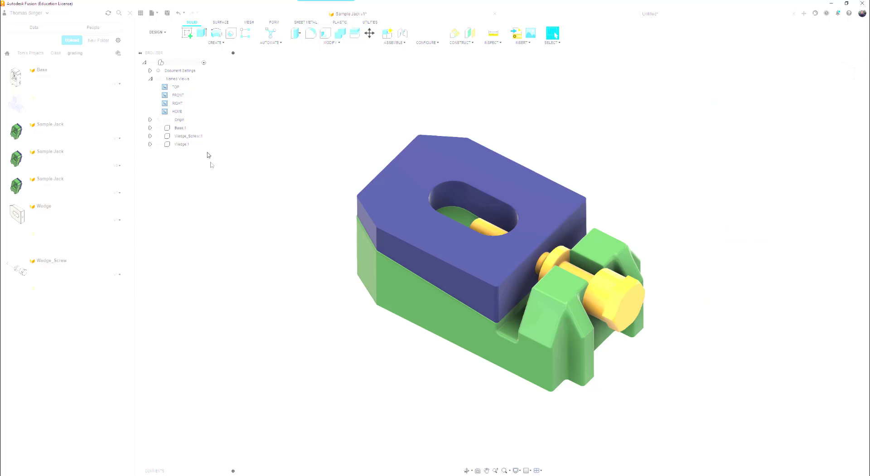
# Save the design as a new version with the description "col".
pyautogui.click(167, 13)
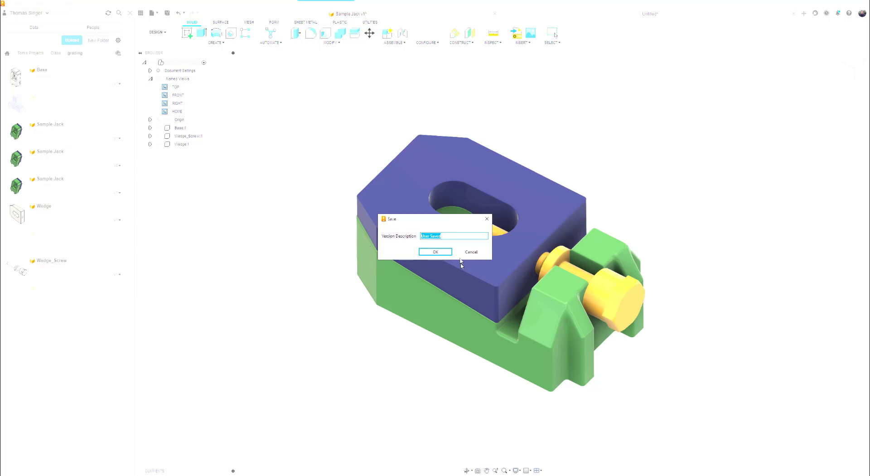
pyautogui.write('color')
pyautogui.press('Return')
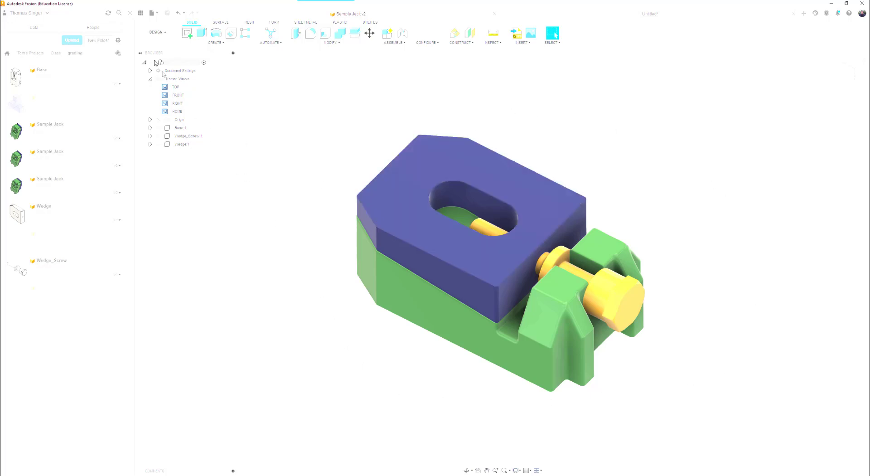
# Switch to the Animation workspace and play the exploded storyboard from its start.
pyautogui.click(157, 32)
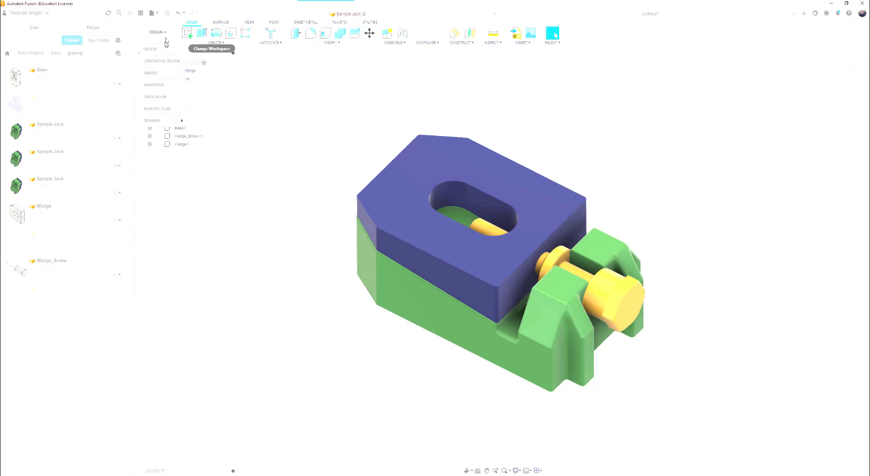
pyautogui.click(164, 88)
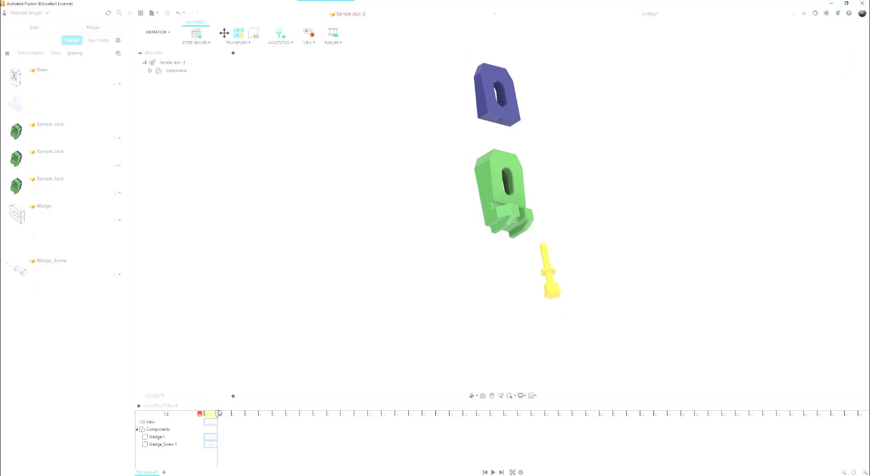
pyautogui.moveTo(218, 414); pyautogui.dragTo(200, 414)
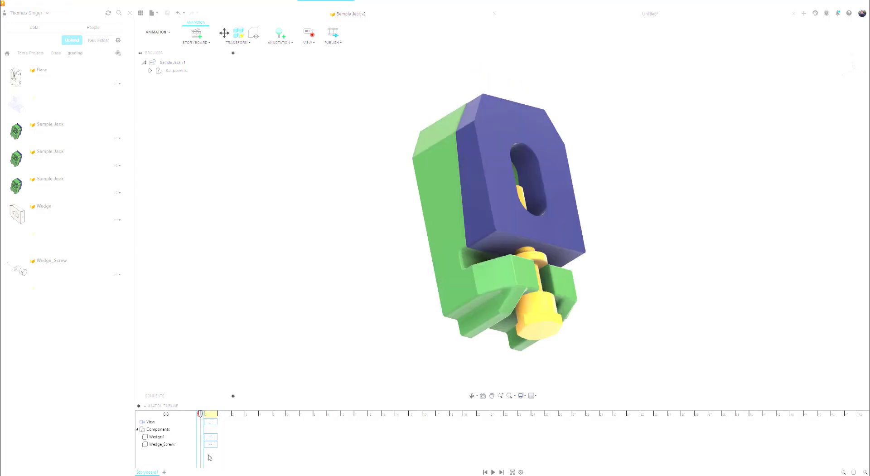
pyautogui.moveTo(210, 445)
pyautogui.mouseDown()
pyautogui.moveTo(223, 447)
pyautogui.moveTo(205, 445)
pyautogui.mouseUp()
pyautogui.click(493, 472)
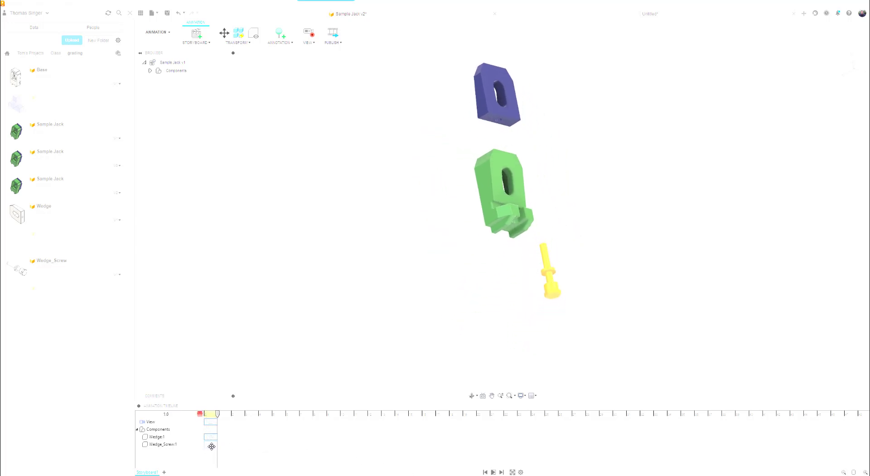
# Try delaying the Wedge_Screw's explode action to start at 1 s, and delete that action from the storyboard timeline.
pyautogui.moveTo(210, 446); pyautogui.dragTo(223, 445)
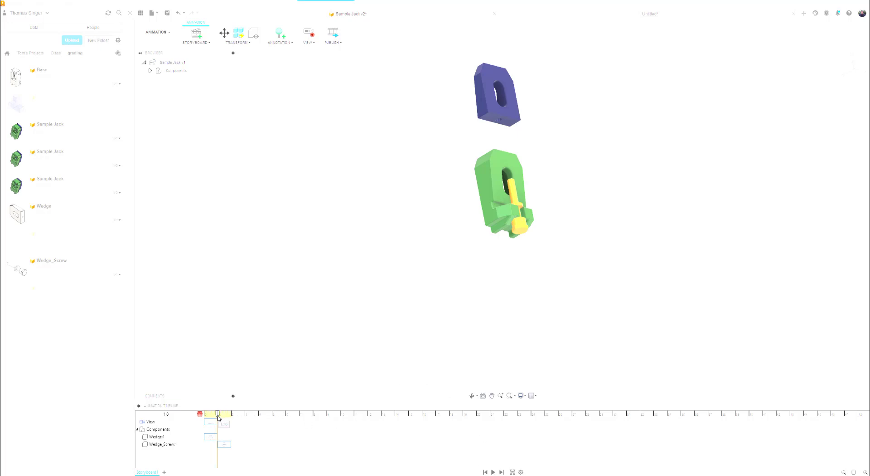
pyautogui.moveTo(221, 416)
pyautogui.mouseDown()
pyautogui.moveTo(206, 417)
pyautogui.moveTo(227, 414)
pyautogui.moveTo(214, 411)
pyautogui.mouseUp()
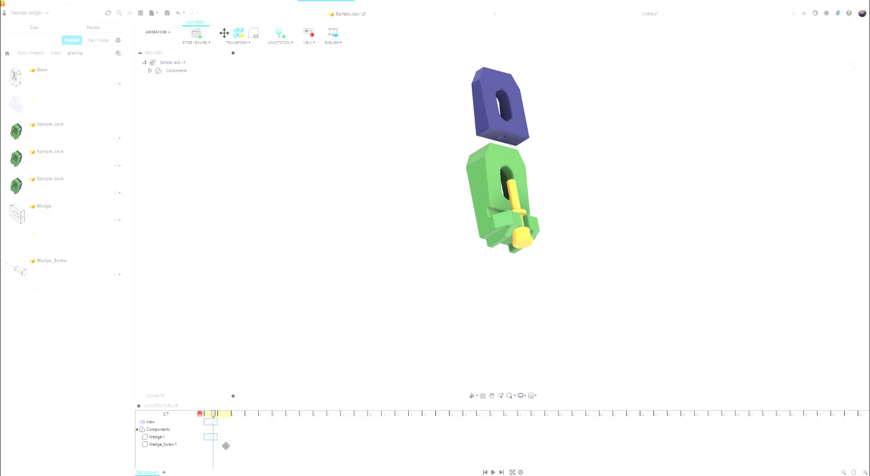
pyautogui.rightClick(226, 445)
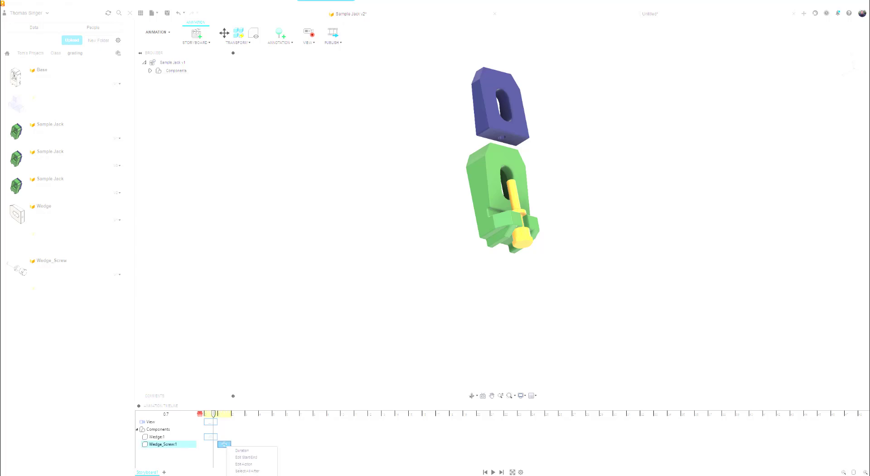
pyautogui.press('Delete')
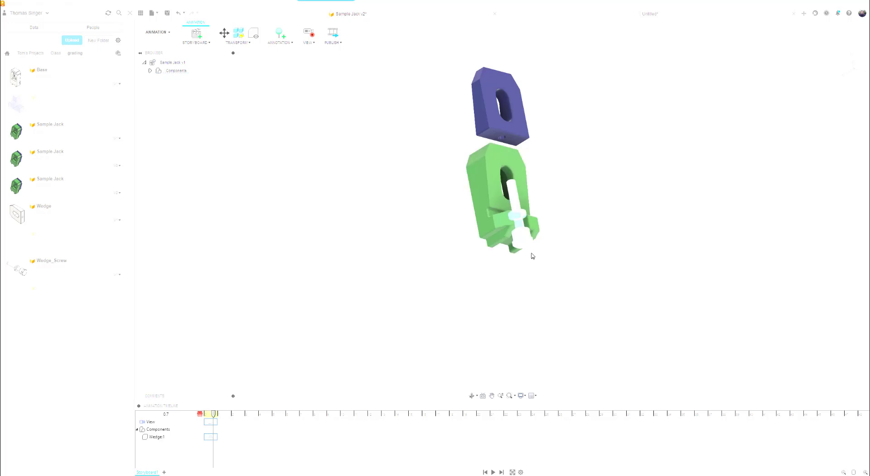
# Transform the Wedge_Screw about 4 in along Y out of the base, and start this action when the Wedge's action ends.
pyautogui.click(249, 43)
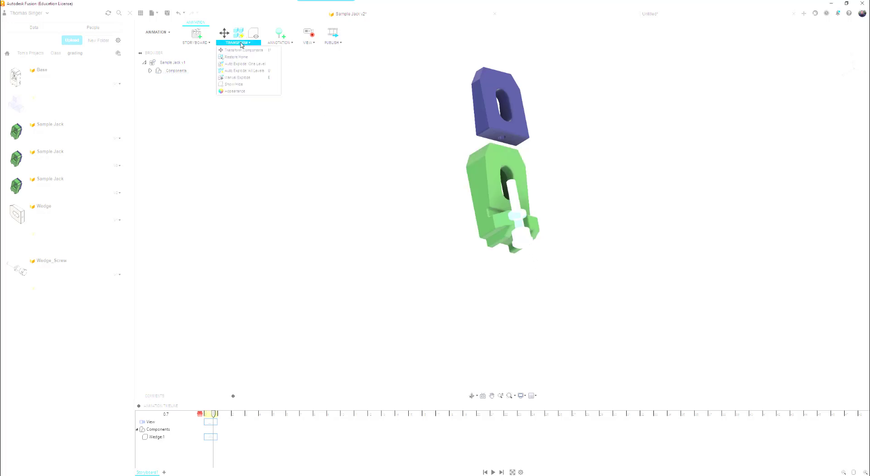
pyautogui.click(246, 51)
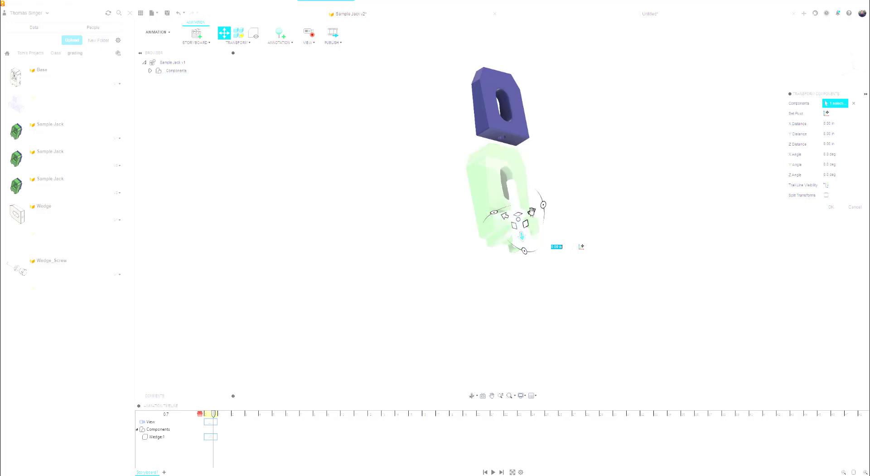
pyautogui.moveTo(532, 211); pyautogui.dragTo(562, 194)
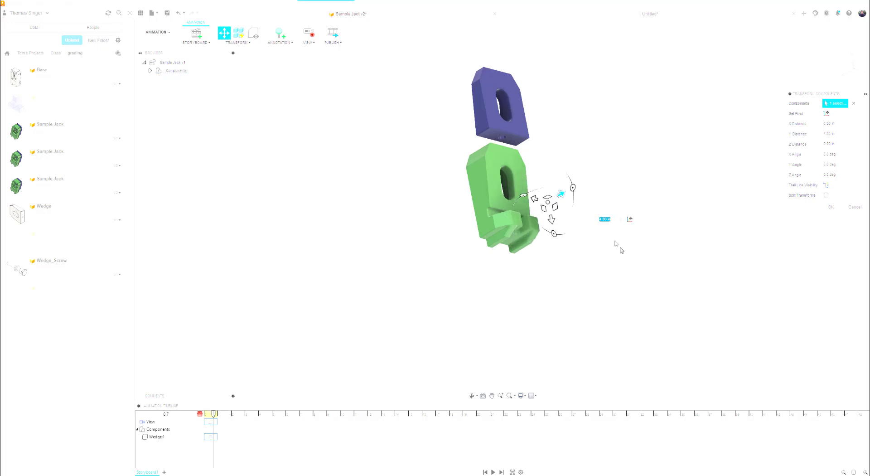
pyautogui.press('Return')
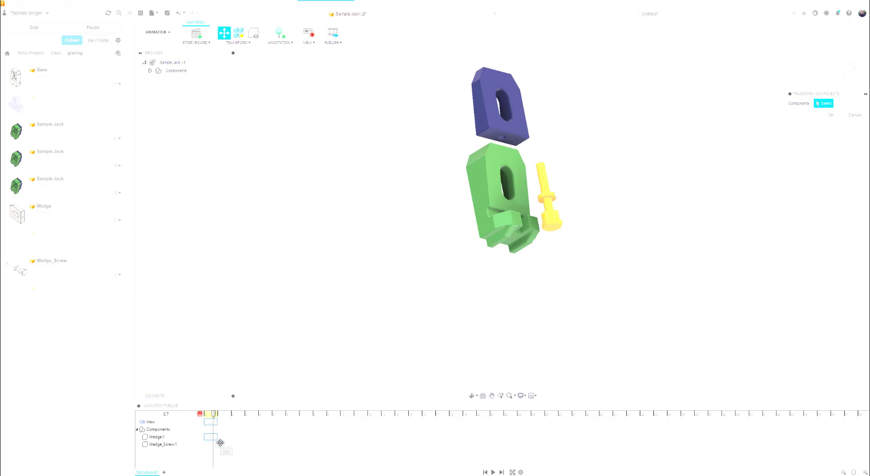
pyautogui.moveTo(223, 442); pyautogui.dragTo(223, 442)
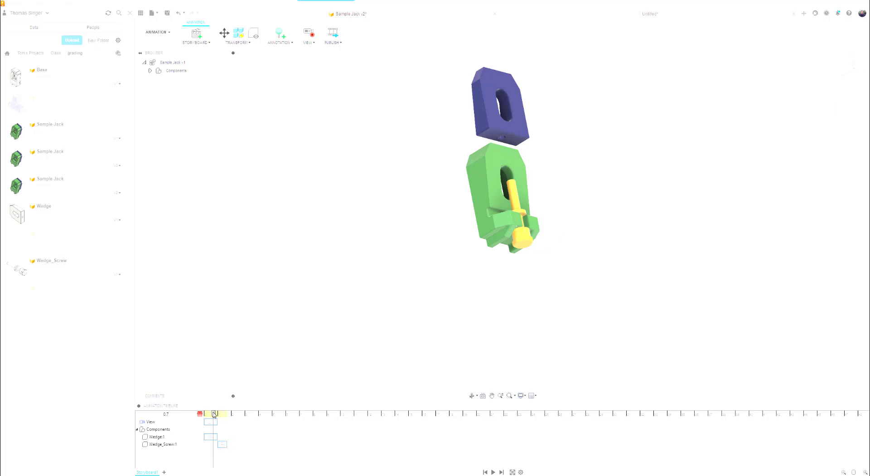
# With the playhead at the end of the first screw action, move the Wedge_Screw along its own axis beyond the base's lower end.
pyautogui.moveTo(214, 414); pyautogui.dragTo(230, 412)
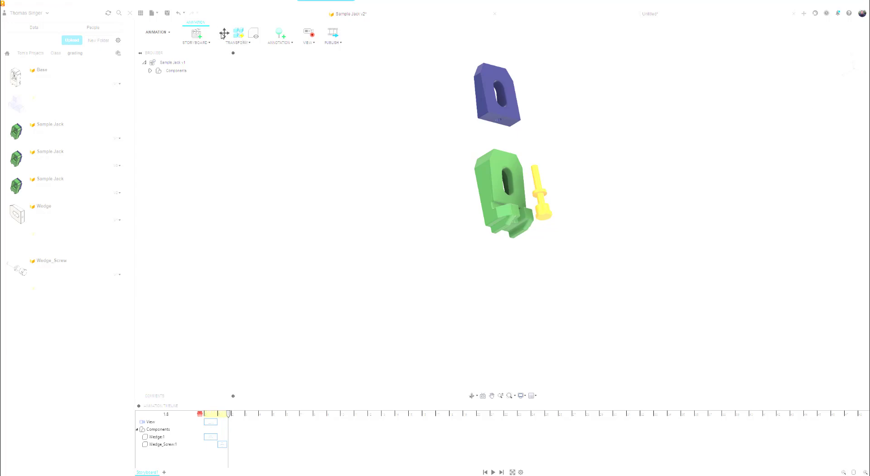
pyautogui.click(223, 34)
pyautogui.click(538, 201)
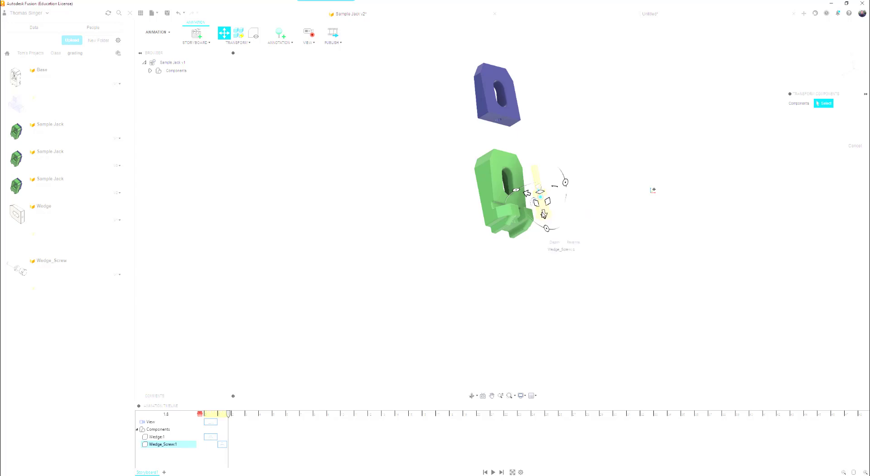
pyautogui.click(544, 214)
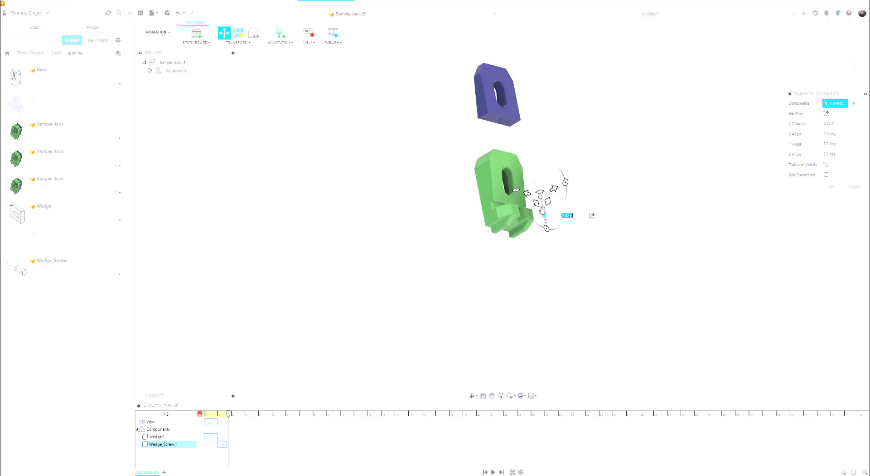
pyautogui.moveTo(543, 212); pyautogui.dragTo(559, 275)
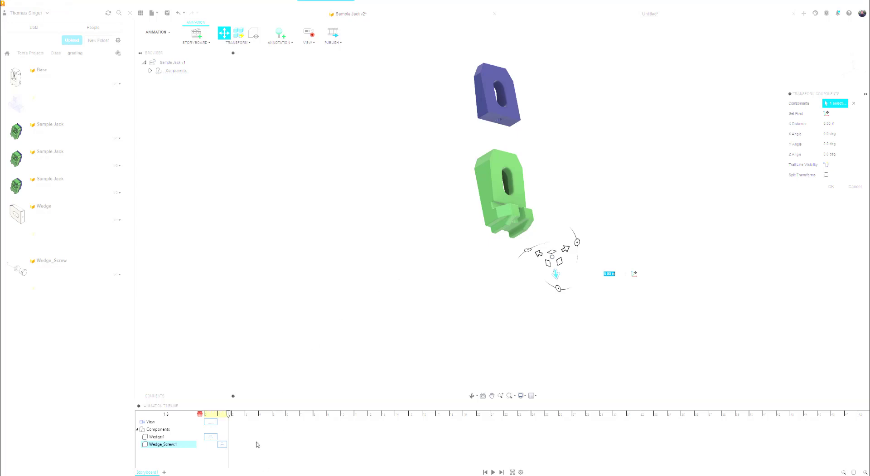
pyautogui.press('Return')
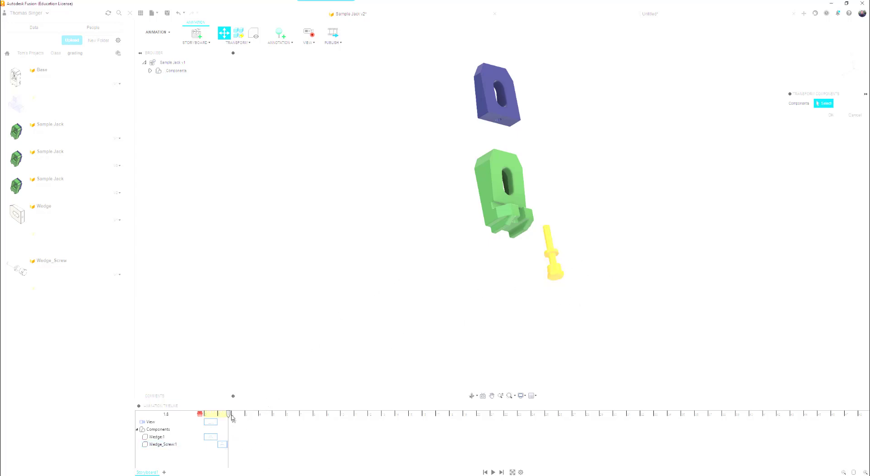
# Play the storyboard from near its start to check the screw's movements, and close the Transform Components command.
pyautogui.moveTo(229, 413); pyautogui.dragTo(204, 413)
pyautogui.click(207, 413)
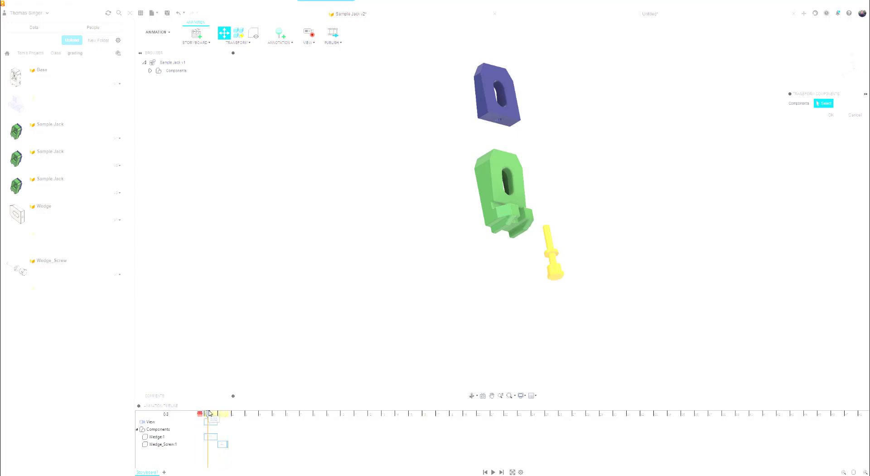
pyautogui.click(493, 472)
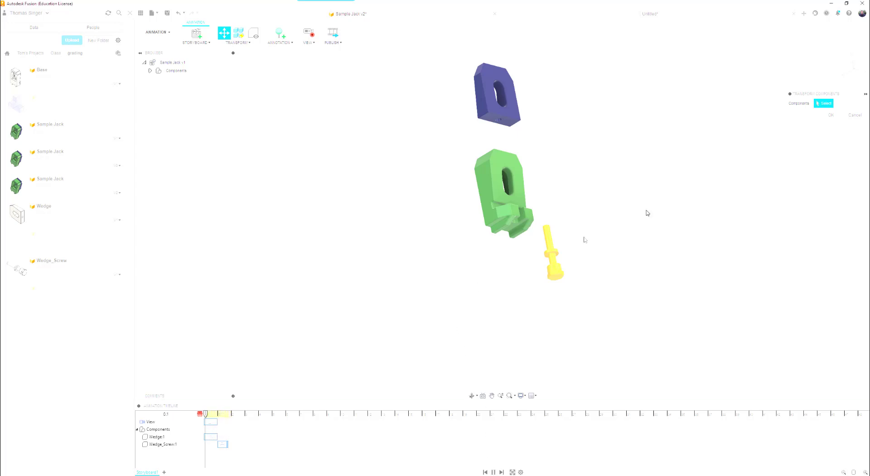
pyautogui.click(829, 114)
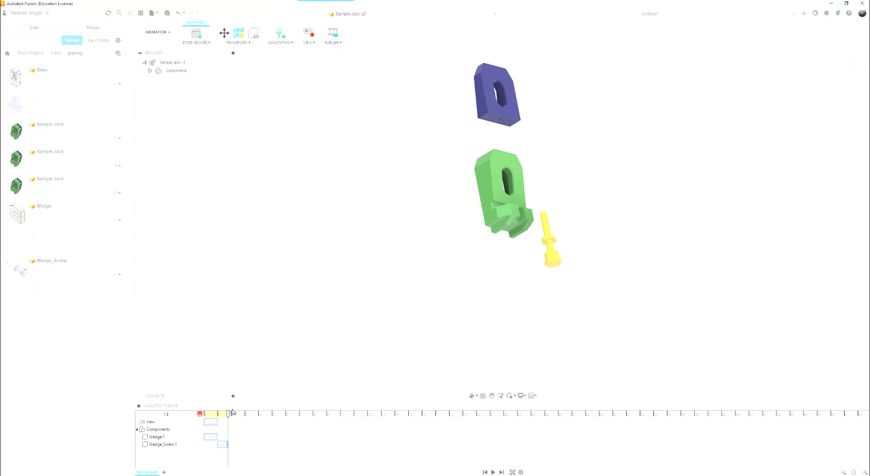
# Place the Wedge_Screw's second action directly after its first, ending at 2.5 s, and replay the storyboard from the start.
pyautogui.moveTo(229, 415); pyautogui.dragTo(203, 414)
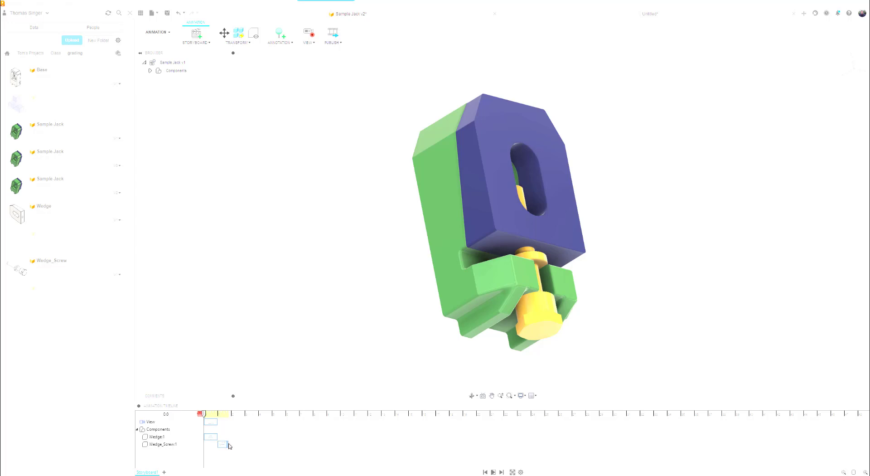
pyautogui.moveTo(227, 444)
pyautogui.mouseDown()
pyautogui.moveTo(248, 443)
pyautogui.moveTo(238, 445)
pyautogui.mouseUp()
pyautogui.click(494, 472)
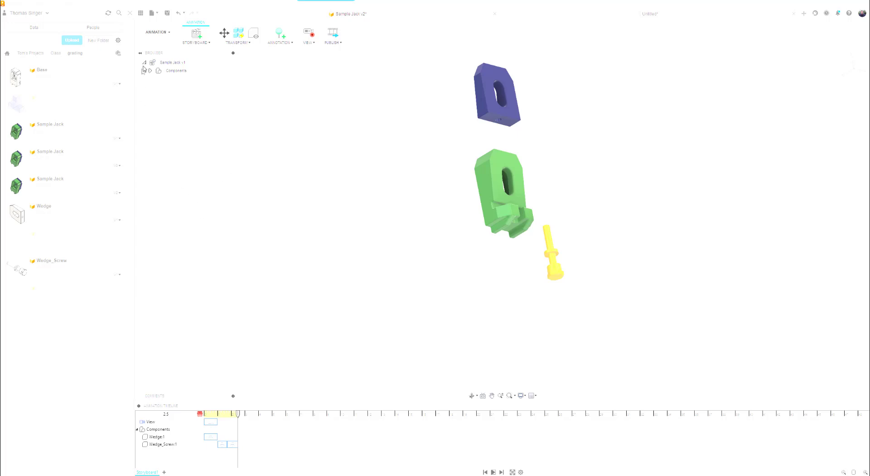
# Save the design as a new version with the description "a", and switch to the open untitled drawing.
pyautogui.click(167, 13)
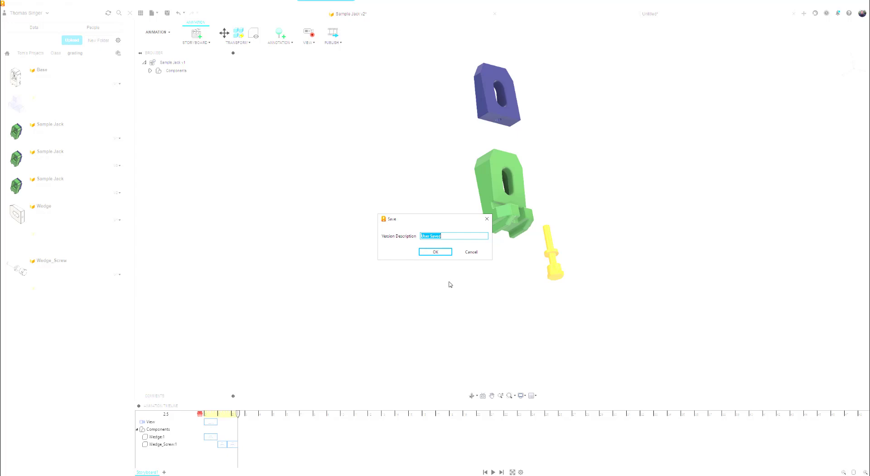
pyautogui.write('a')
pyautogui.press('Return')
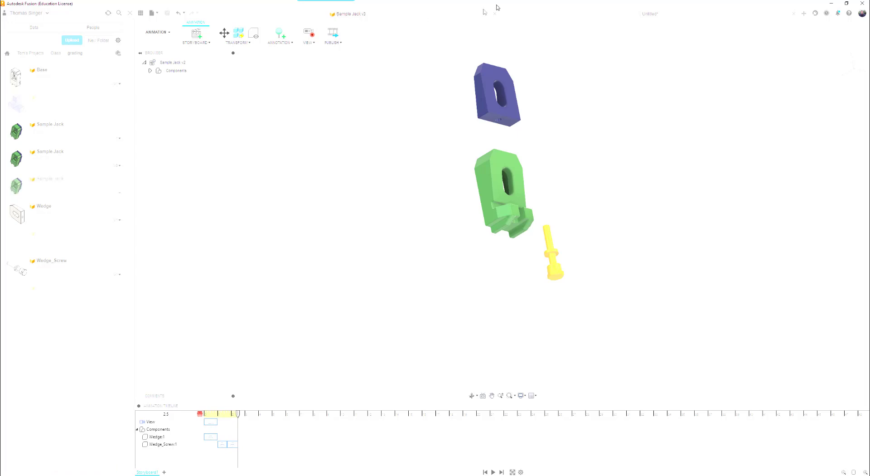
pyautogui.click(649, 14)
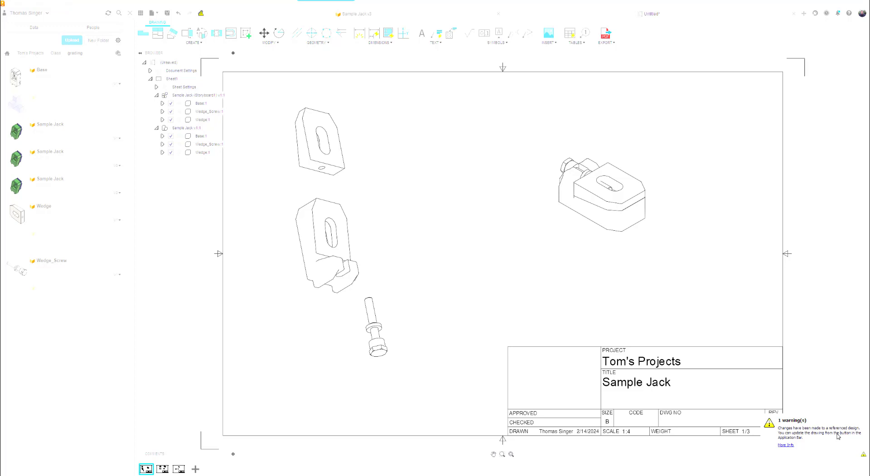
# Read the drawing's warning about changes to the referenced design and close its details.
pyautogui.click(837, 436)
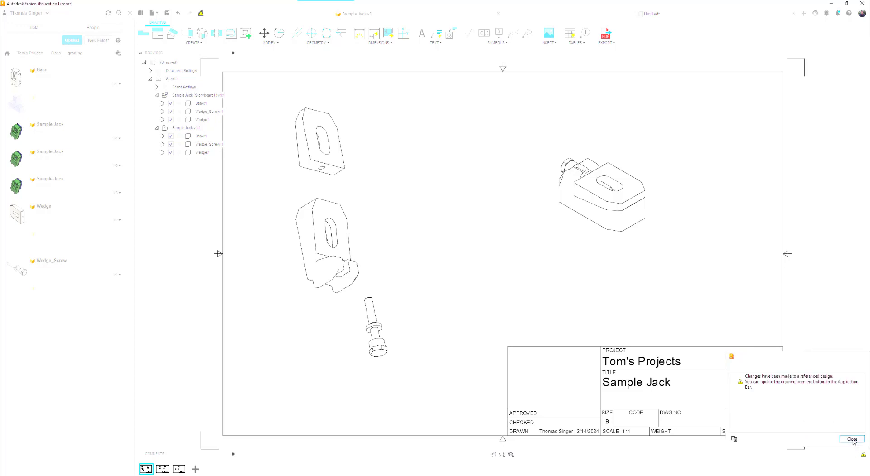
pyautogui.click(853, 439)
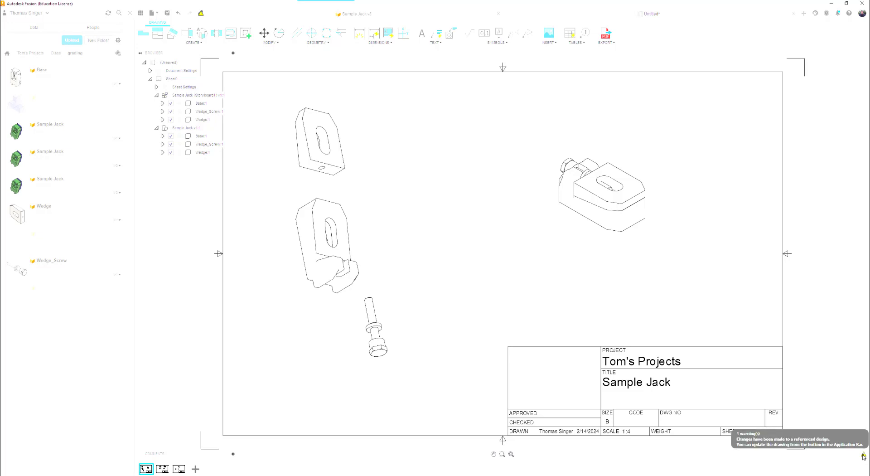
pyautogui.click(864, 456)
pyautogui.click(852, 439)
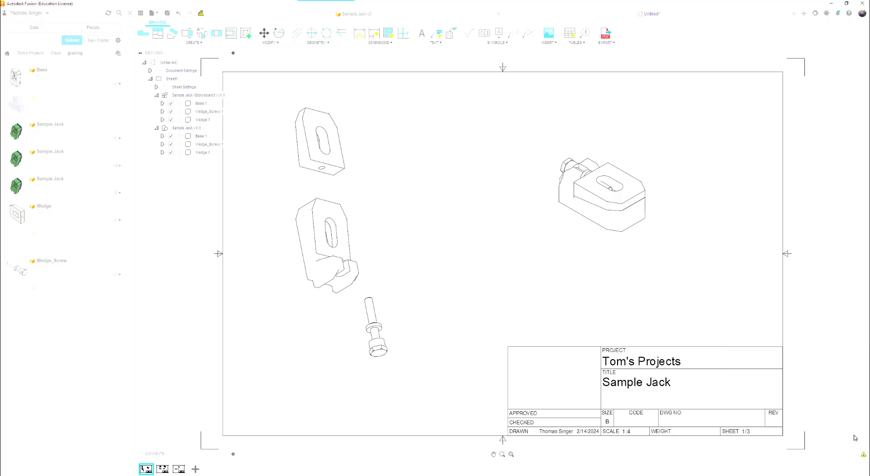
# Delete the outdated exploded view of the Sample Jack from sheet 1.
pyautogui.click(382, 271)
pyautogui.click(348, 228)
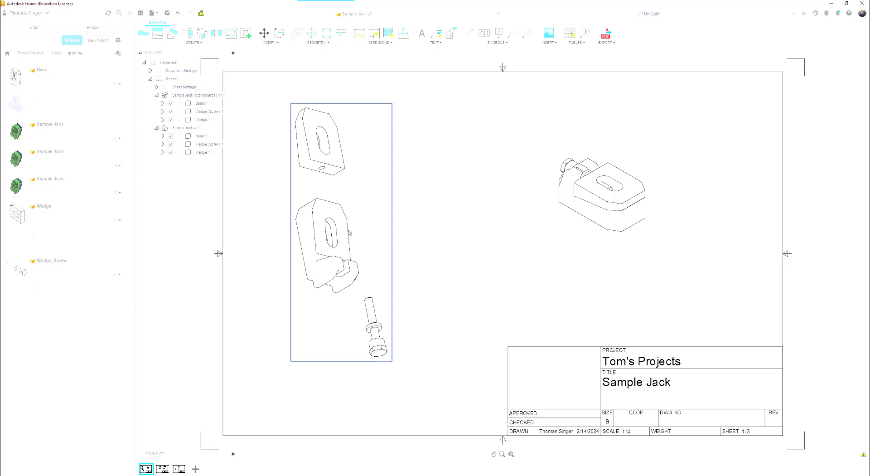
pyautogui.press('Delete')
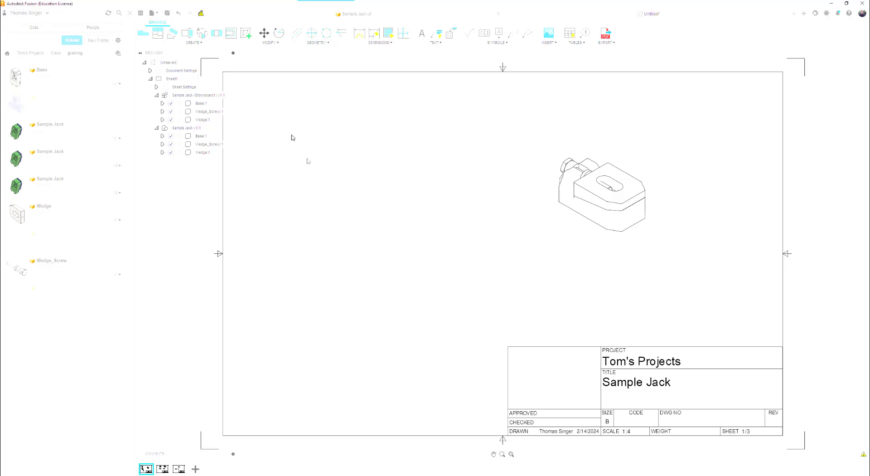
# Place a new base view of the Storyboard1 representation in Home orientation where the deleted exploded view stood.
pyautogui.click(143, 34)
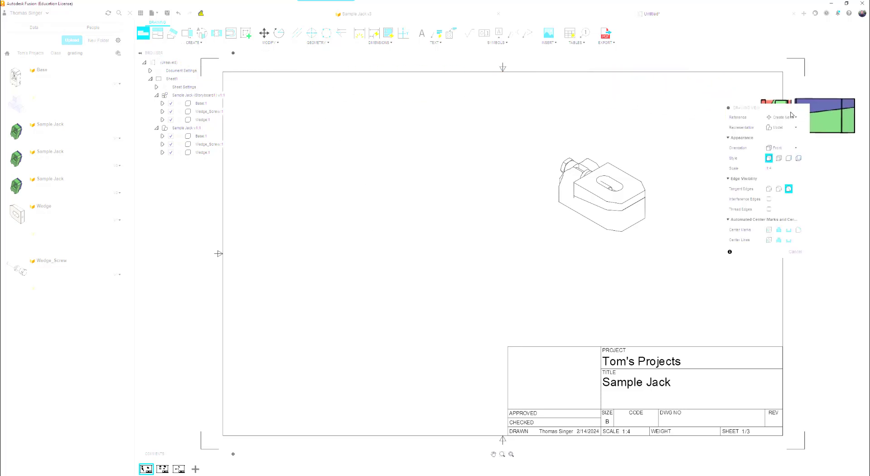
pyautogui.click(792, 128)
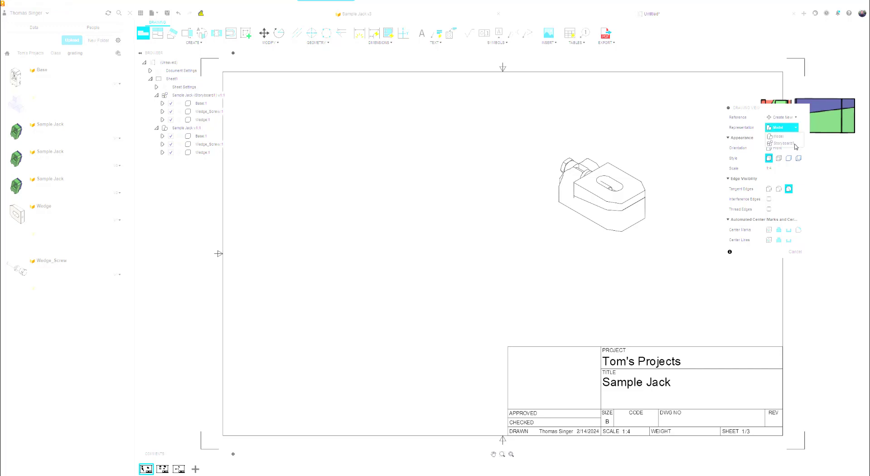
pyautogui.click(789, 143)
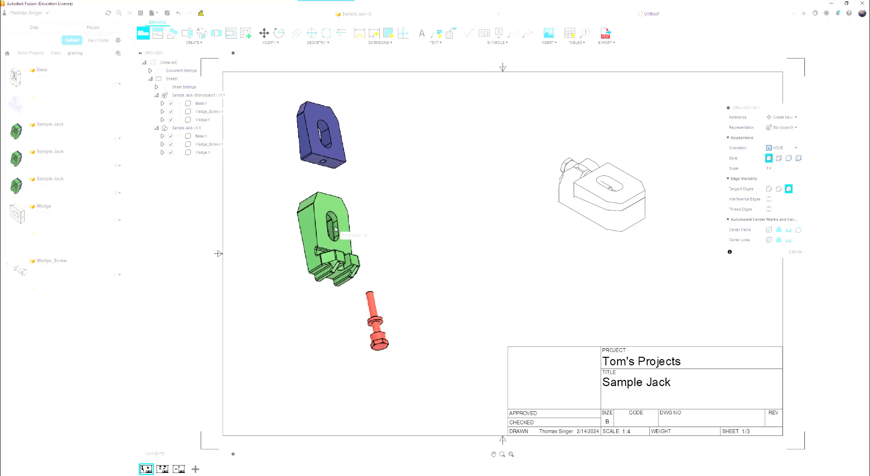
pyautogui.click(345, 234)
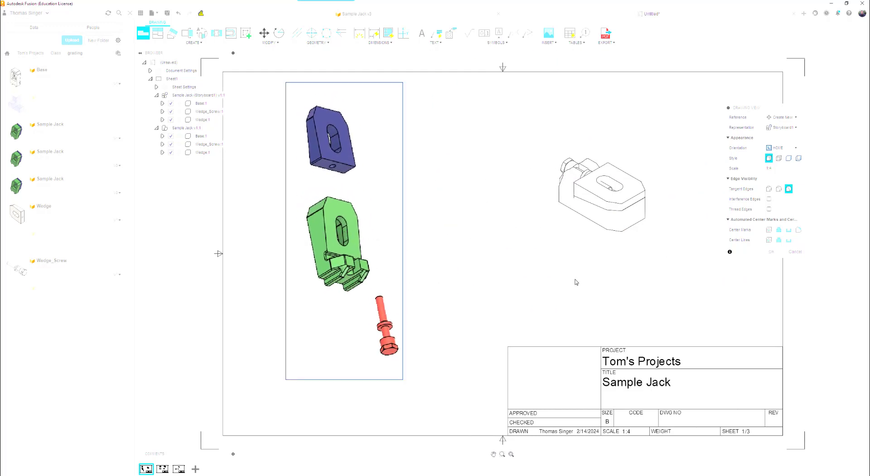
pyautogui.click(772, 253)
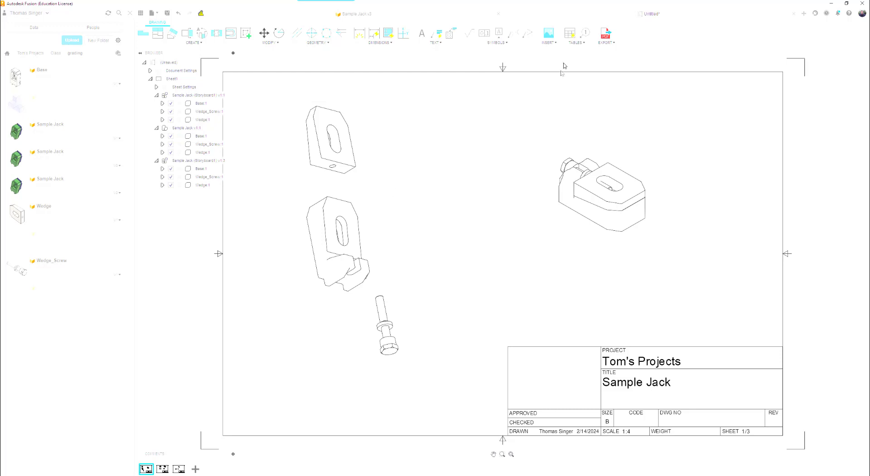
# Add a first-level parts list for the exploded view, placed along the lower border beside the title block.
pyautogui.click(570, 38)
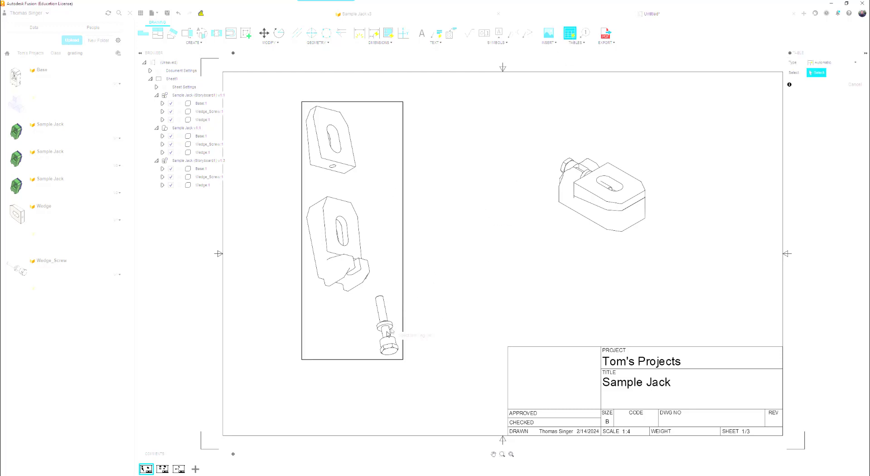
pyautogui.click(374, 236)
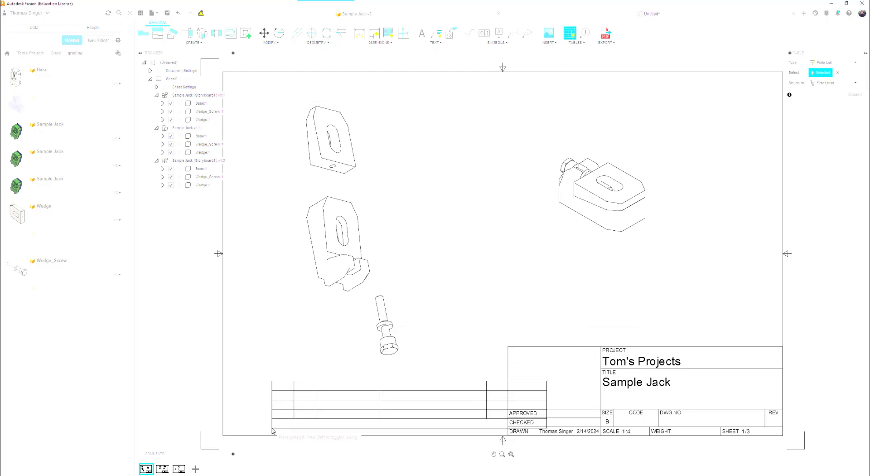
pyautogui.click(228, 429)
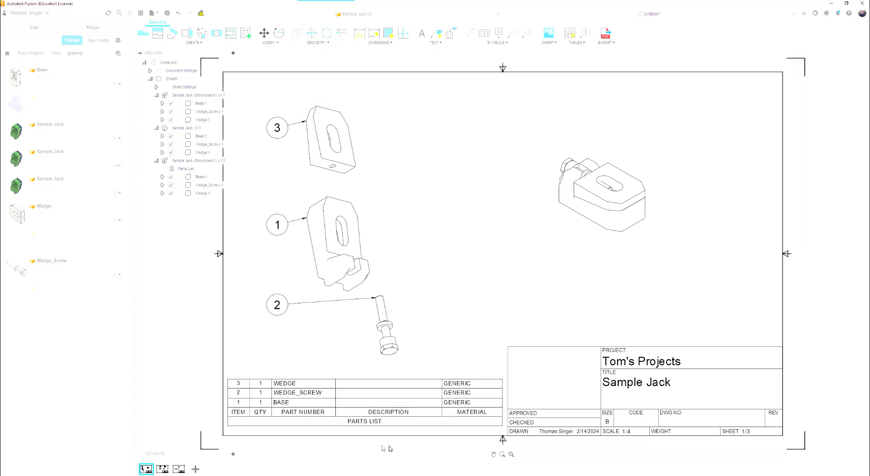
# Change the exploded view's style to Shaded.
pyautogui.rightClick(388, 170)
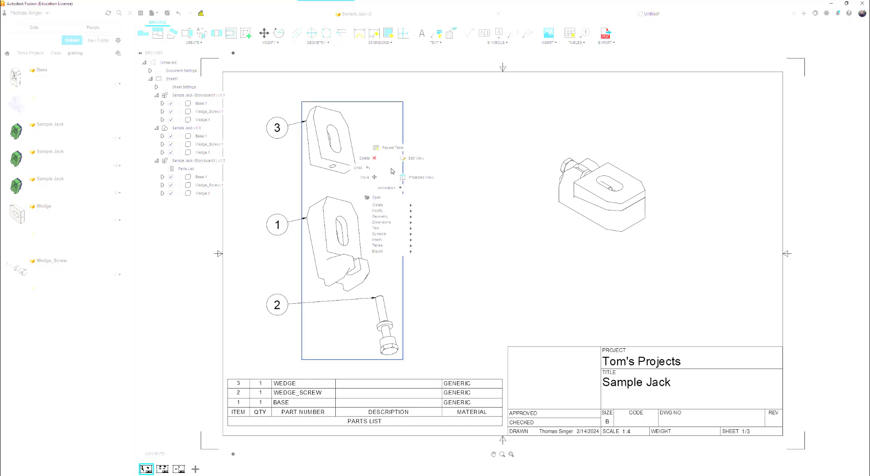
pyautogui.click(417, 159)
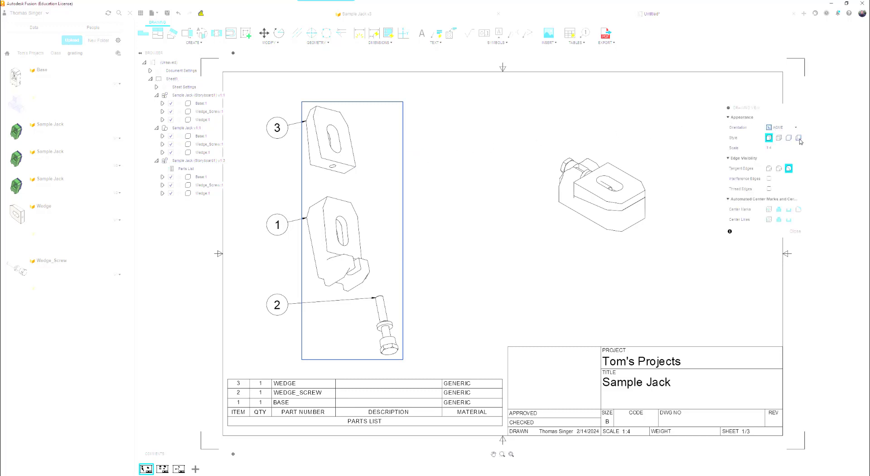
pyautogui.click(789, 139)
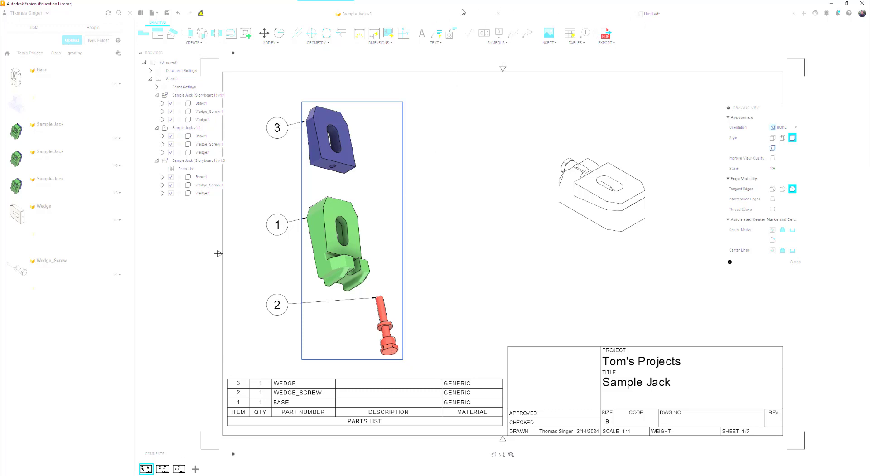
# Check the Sample Jack design's exploded animation, return to the drawing and review sheets 2 and 3.
pyautogui.click(445, 14)
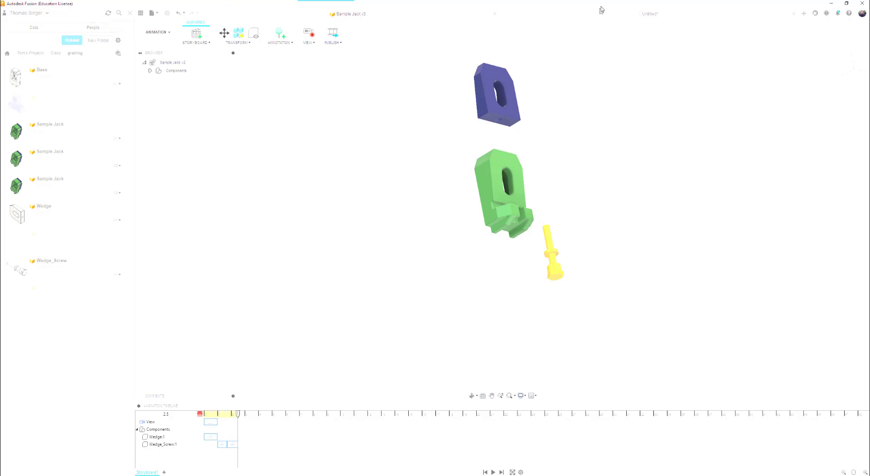
pyautogui.click(652, 14)
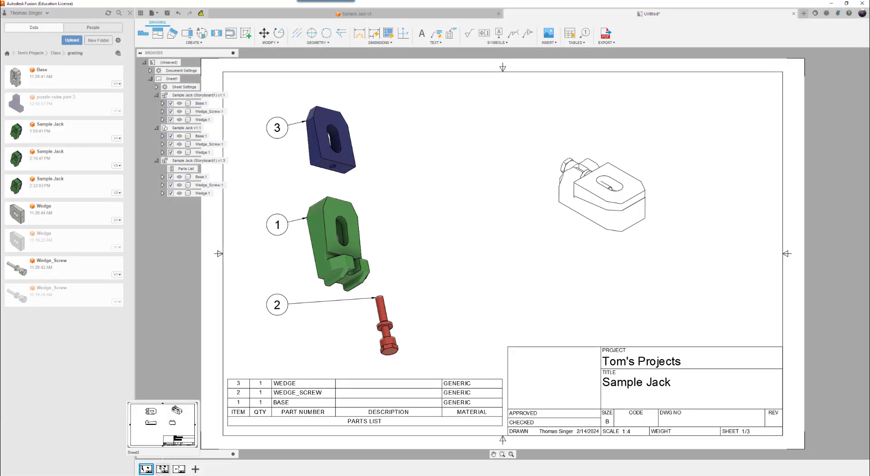
pyautogui.click(162, 469)
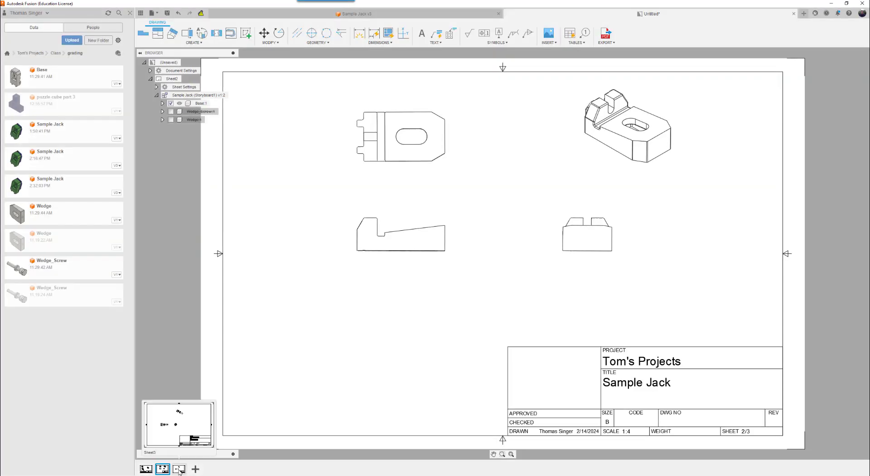
pyautogui.click(180, 469)
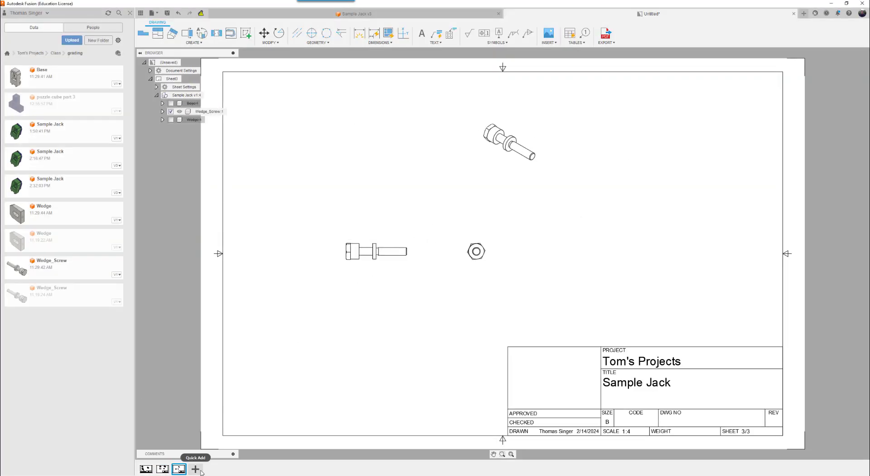
# Add a fourth sheet with a front base view of the model at 1:4, and suppress the Base and Wedge_Screw in it.
pyautogui.click(196, 469)
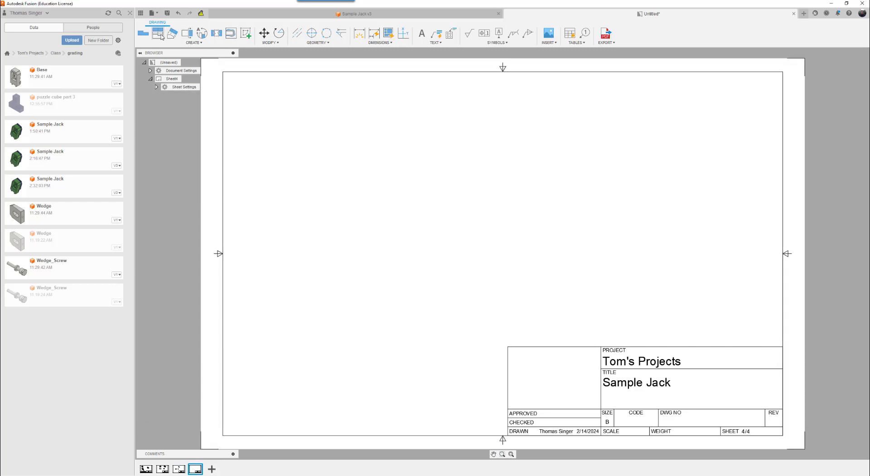
pyautogui.click(143, 34)
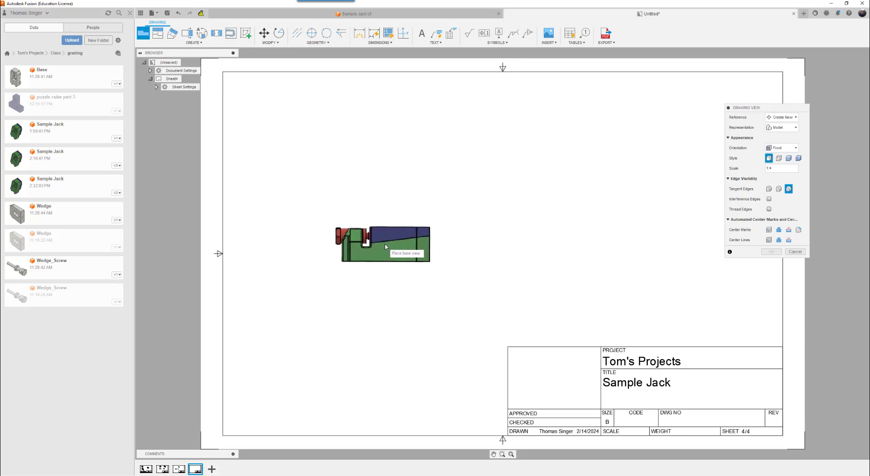
pyautogui.click(389, 253)
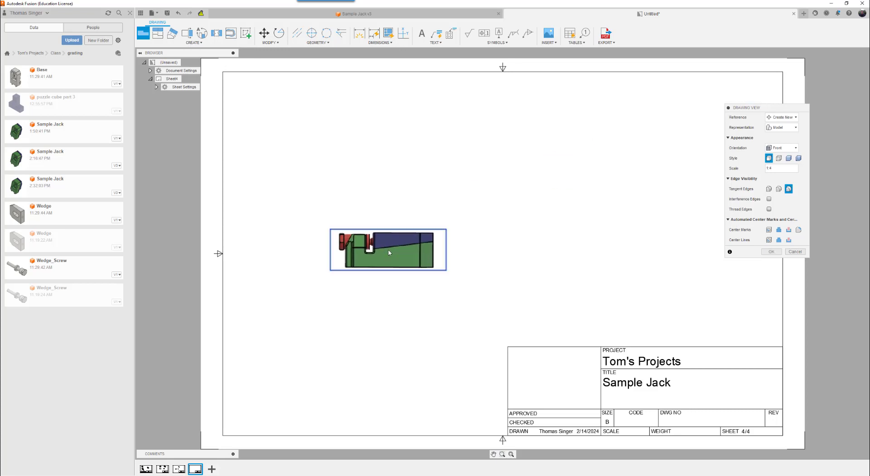
pyautogui.click(776, 253)
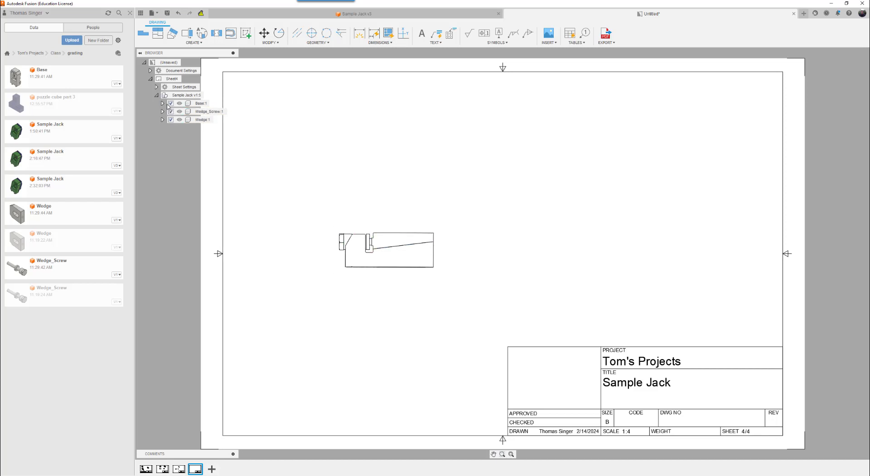
pyautogui.click(171, 104)
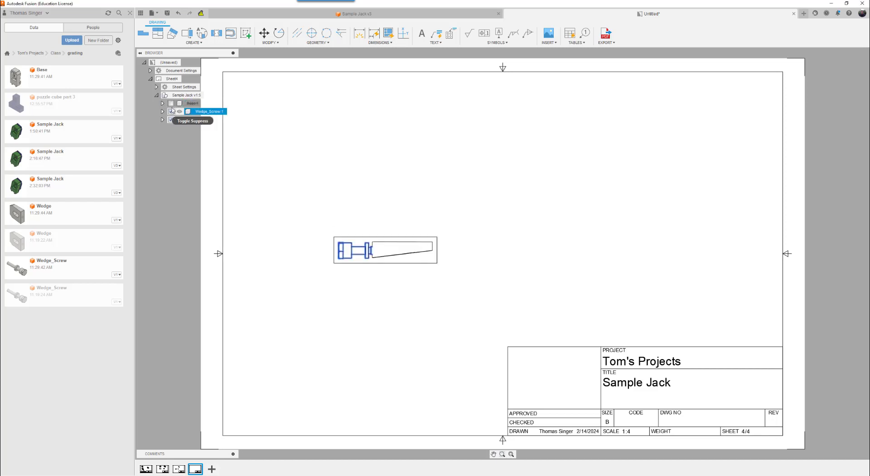
pyautogui.click(171, 112)
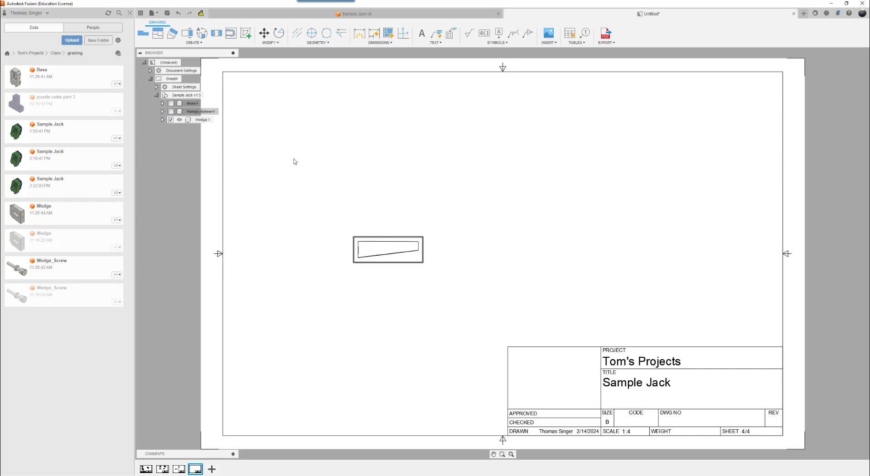
# Project a top view, a side view and an isometric view from the Wedge's front view.
pyautogui.click(158, 33)
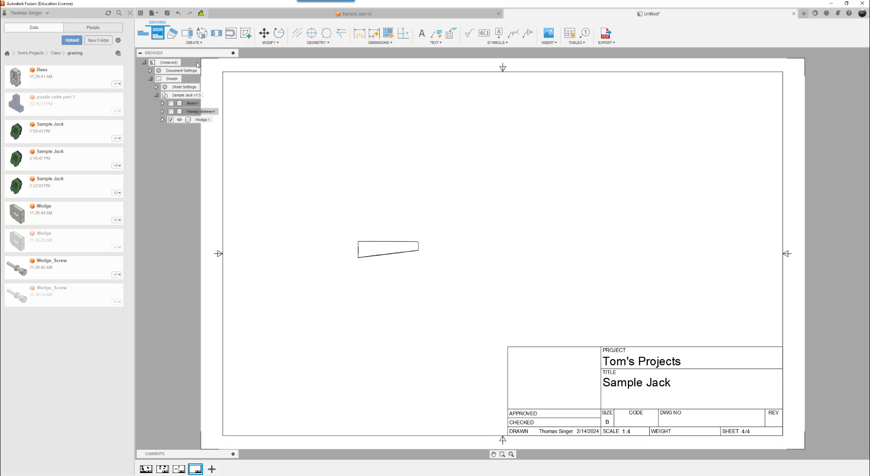
pyautogui.click(394, 247)
pyautogui.click(398, 168)
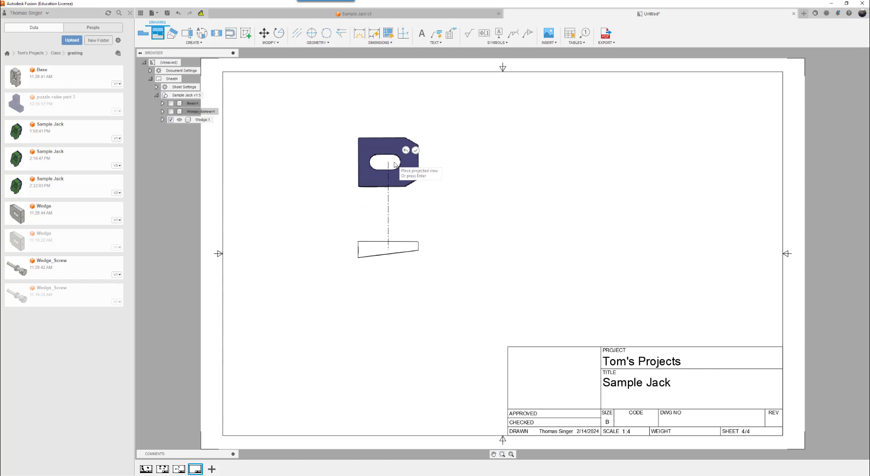
pyautogui.click(539, 248)
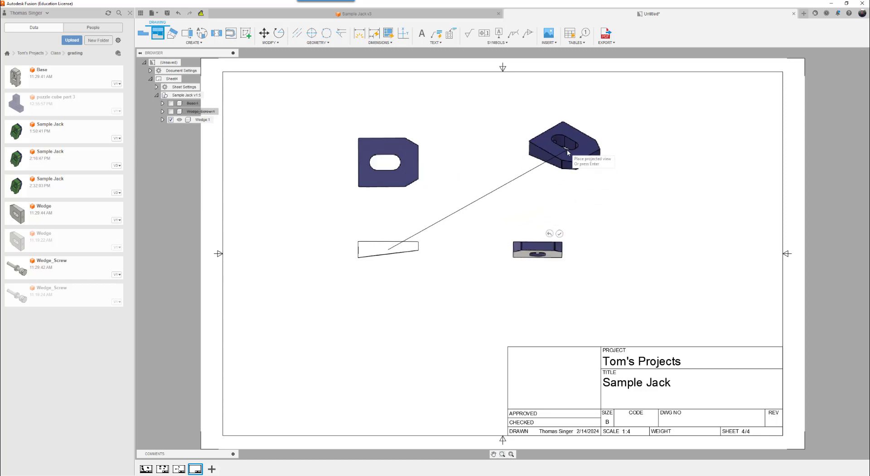
pyautogui.click(554, 150)
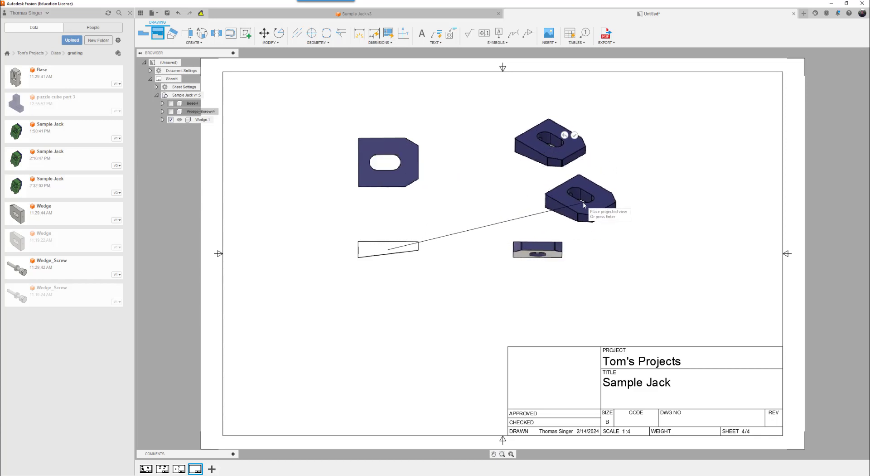
pyautogui.rightClick(582, 201)
pyautogui.click(610, 203)
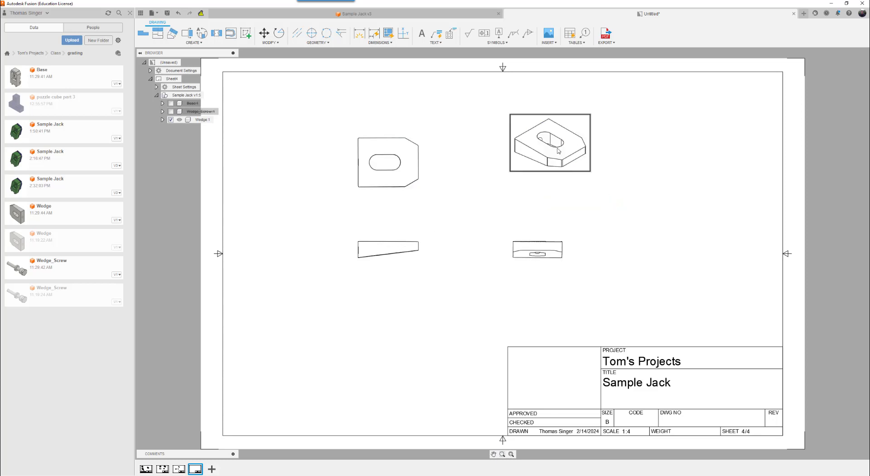
# Set the Wedge's isometric view to the Shaded style.
pyautogui.click(559, 150)
pyautogui.rightClick(559, 149)
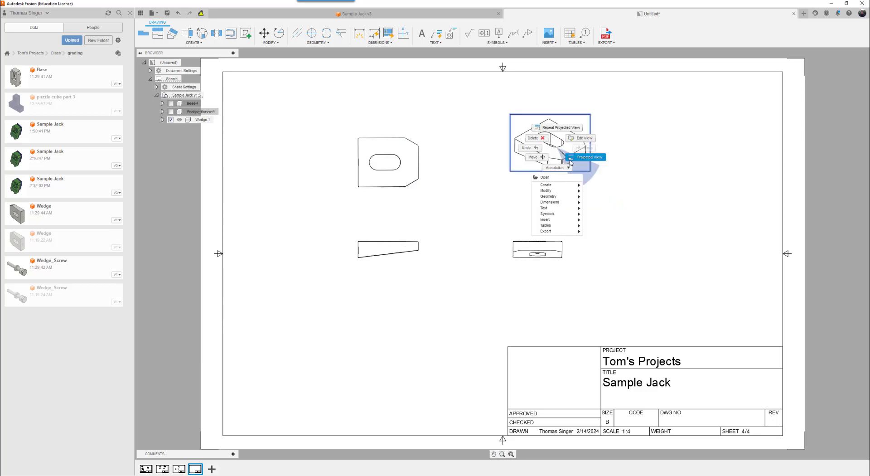
pyautogui.click(583, 139)
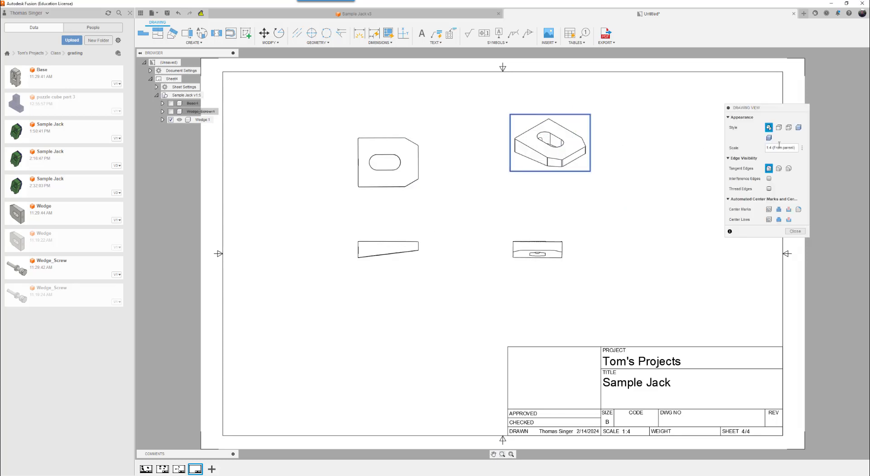
pyautogui.click(798, 128)
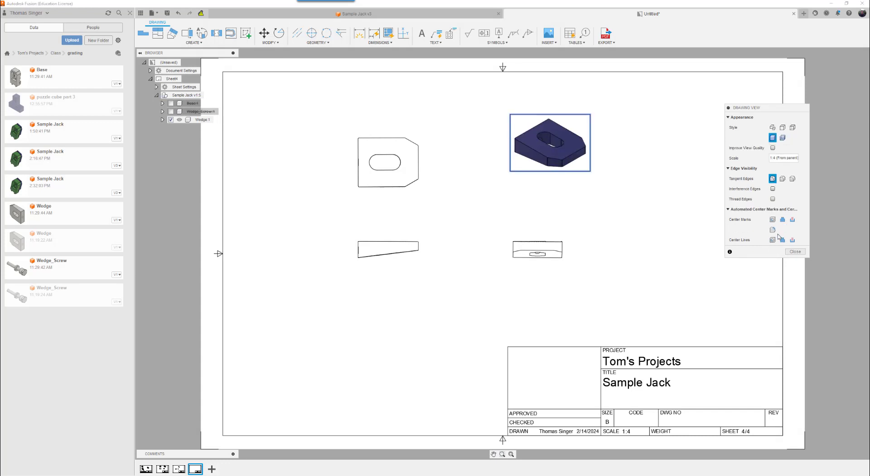
pyautogui.click(799, 252)
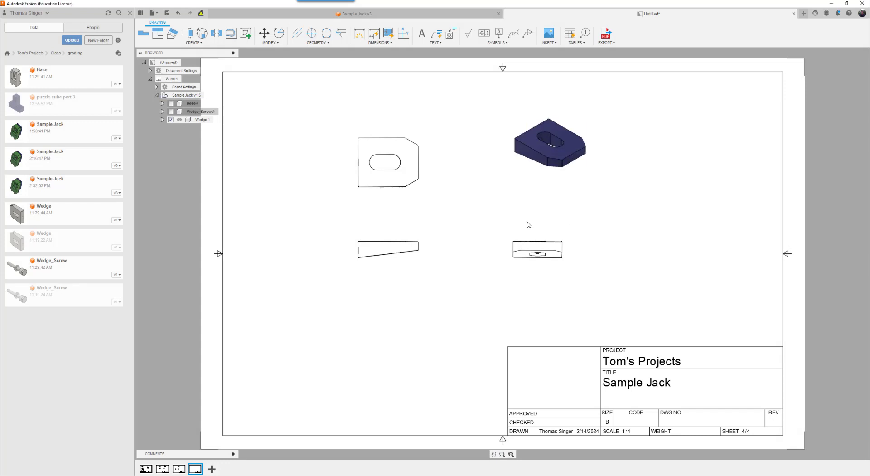
# Set the Wedge's front base view to the style with visible and hidden edges.
pyautogui.rightClick(394, 249)
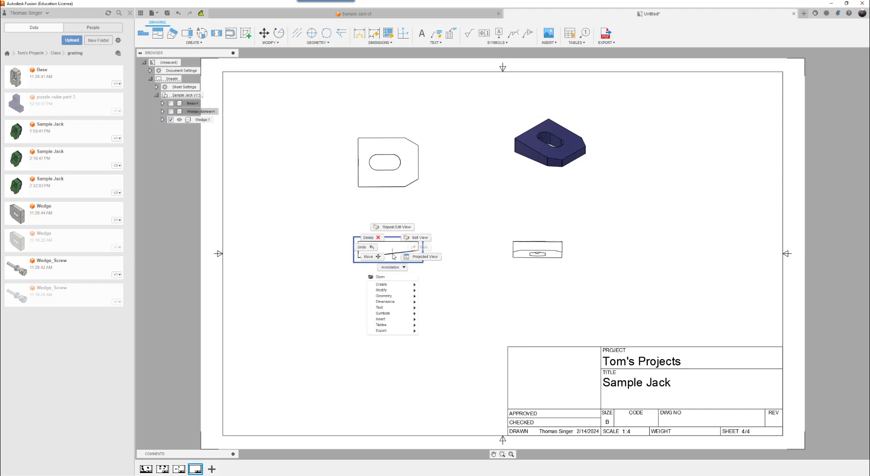
pyautogui.click(421, 238)
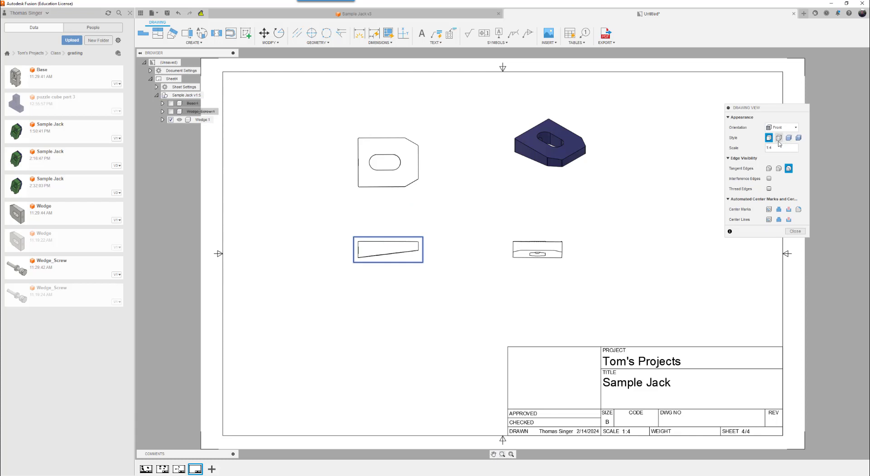
pyautogui.click(779, 138)
pyautogui.click(795, 231)
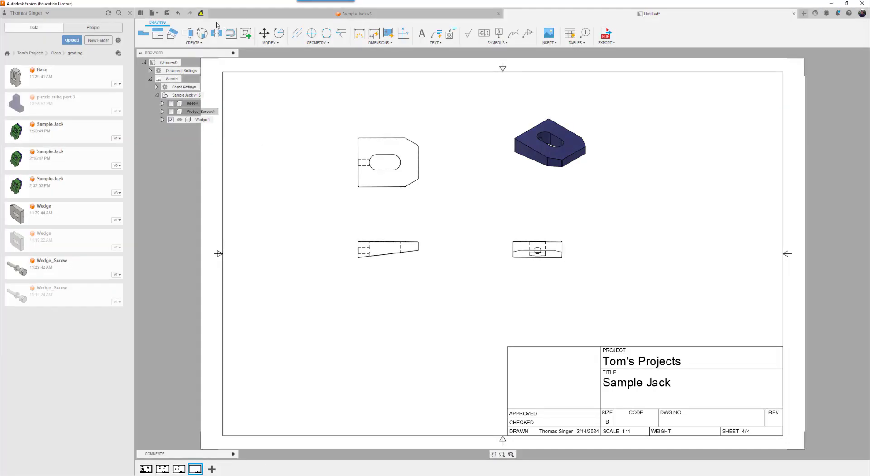
# Update the drawing to the latest design version and save it as Sample Jack Drawing in the grading folder.
pyautogui.moveTo(201, 13)
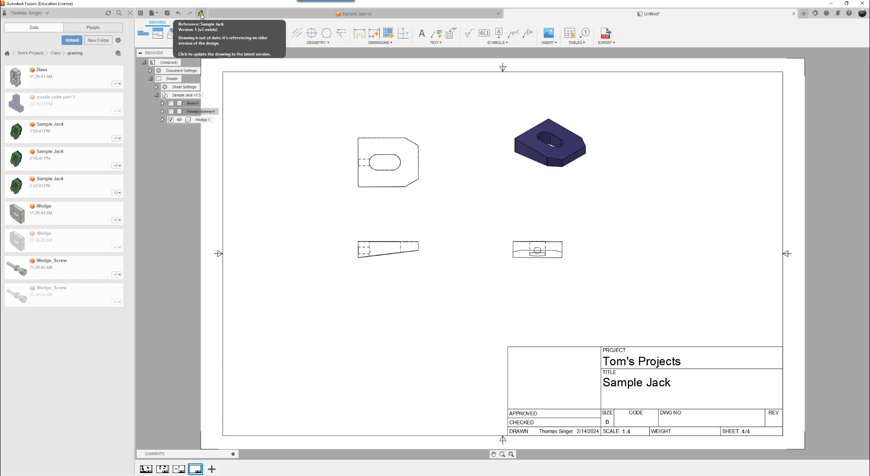
pyautogui.click(201, 14)
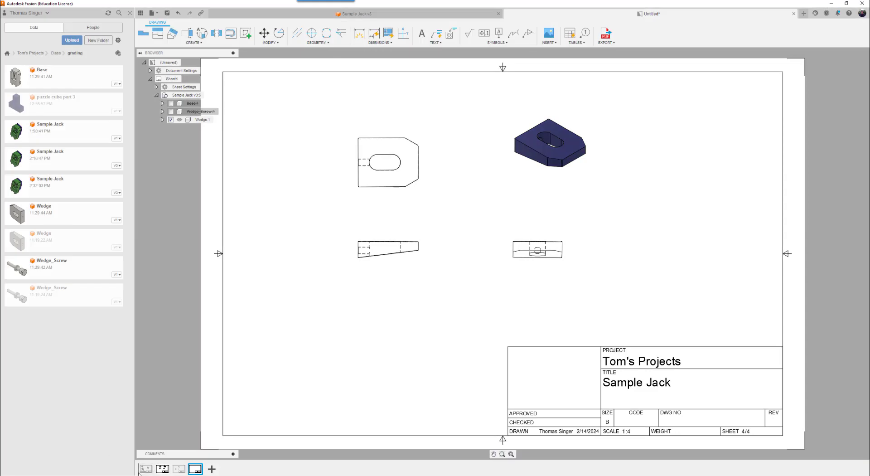
pyautogui.click(145, 469)
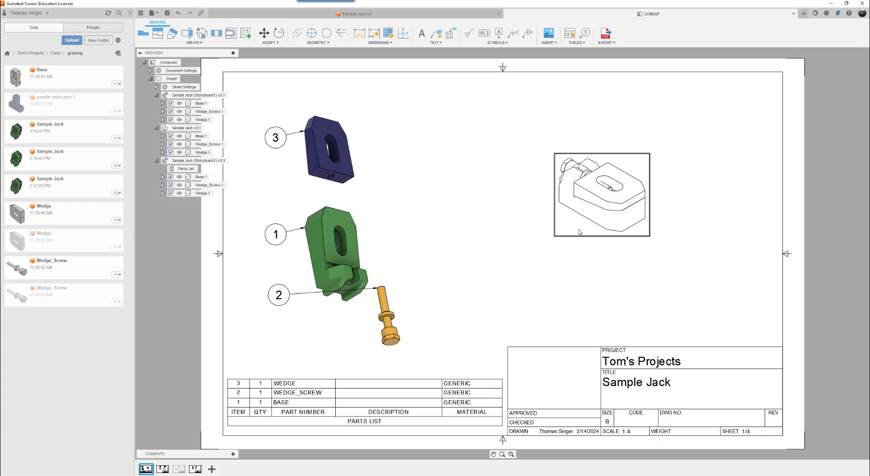
pyautogui.click(167, 13)
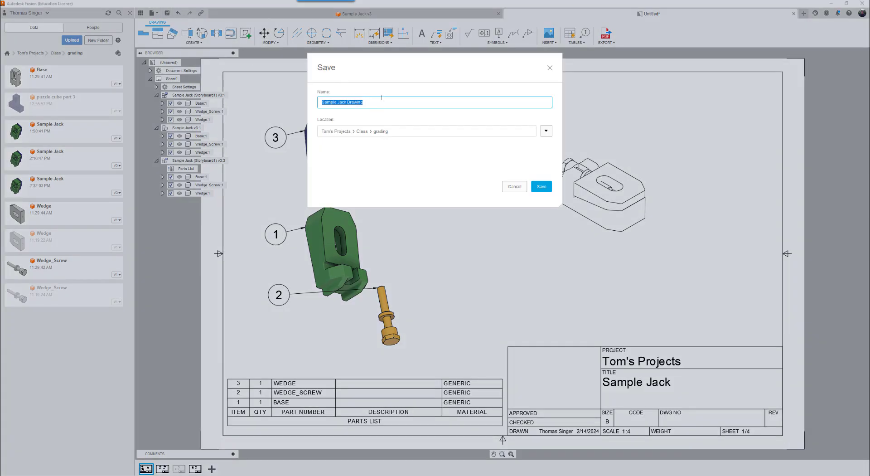
pyautogui.click(535, 184)
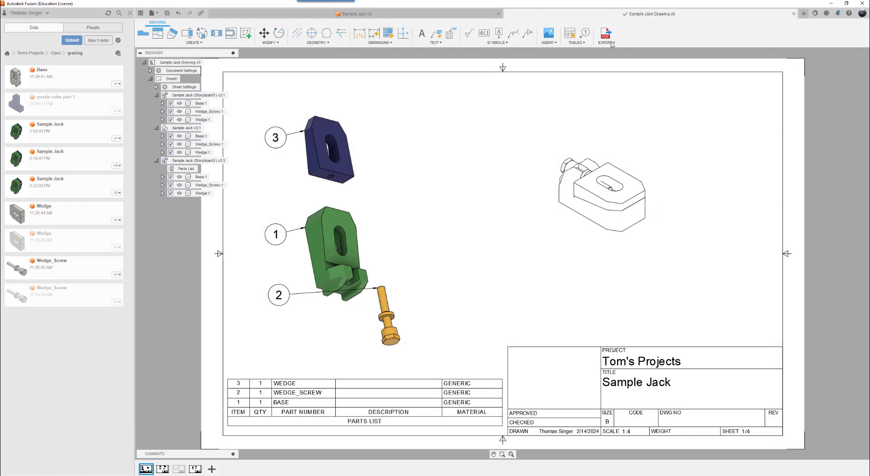
# Try to export all sheets of the drawing as a PDF with Open PDF and Lineweights enabled.
pyautogui.click(609, 39)
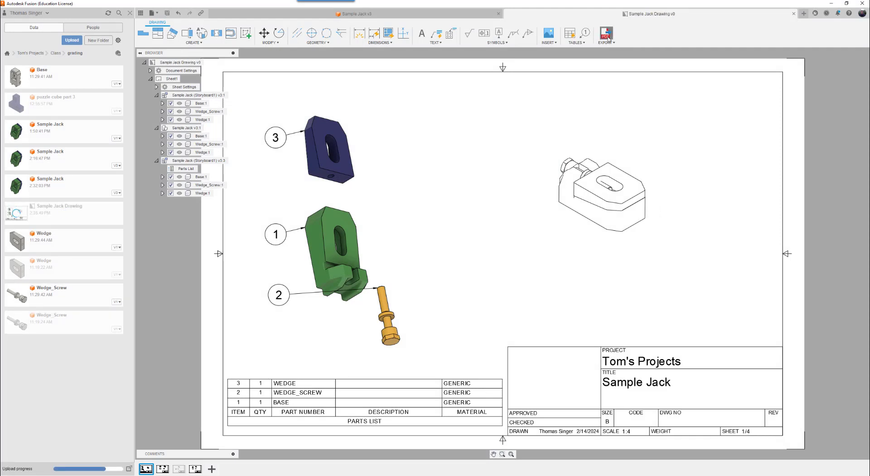
pyautogui.moveTo(849, 55); pyautogui.dragTo(515, 107)
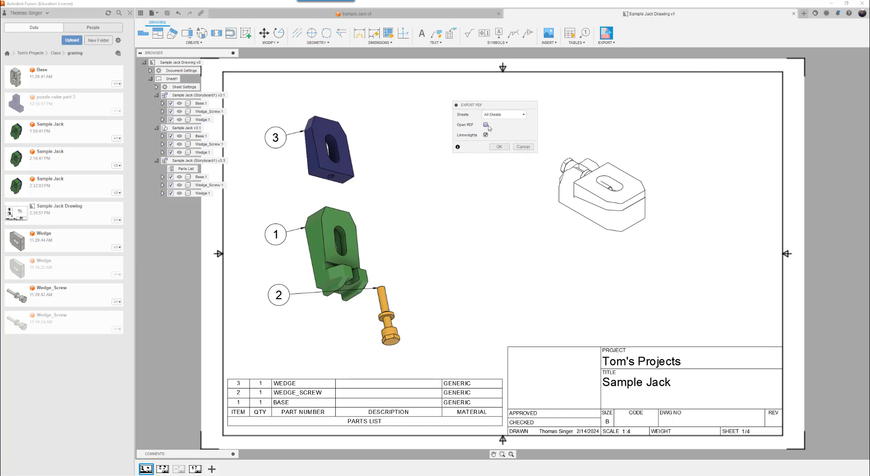
pyautogui.click(499, 147)
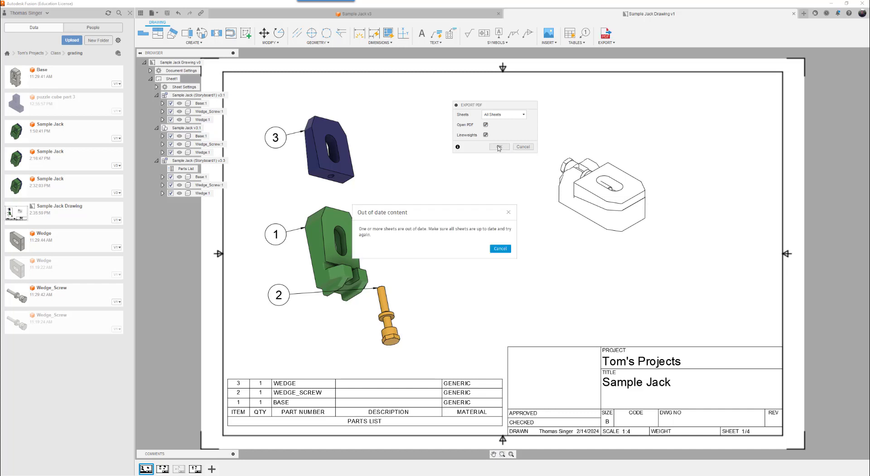
pyautogui.click(501, 249)
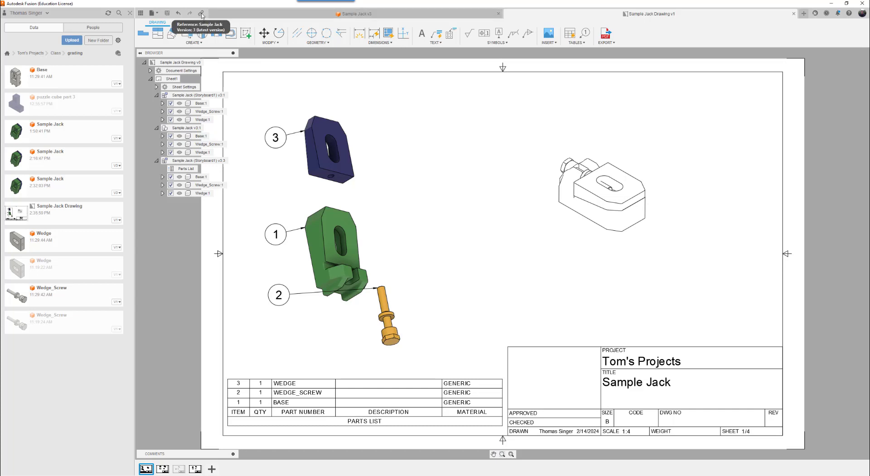
# Bring the sheets up to date by opening sheets 4, 3, 2 and 1 in turn.
pyautogui.click(195, 469)
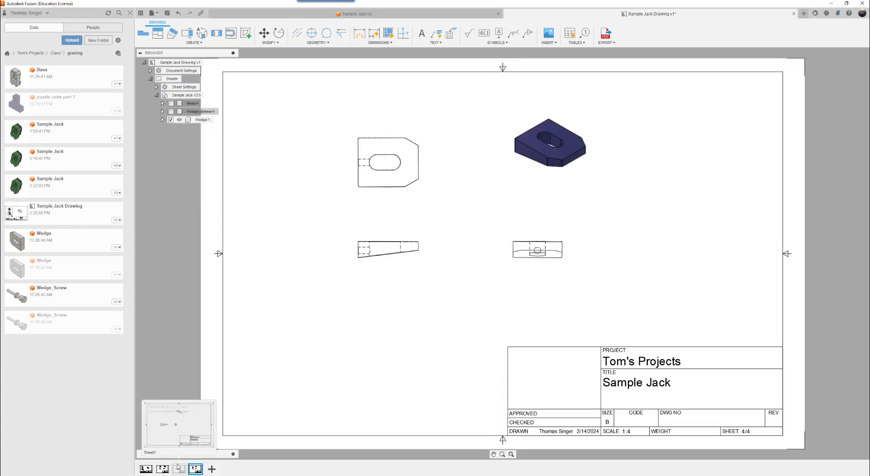
pyautogui.click(179, 471)
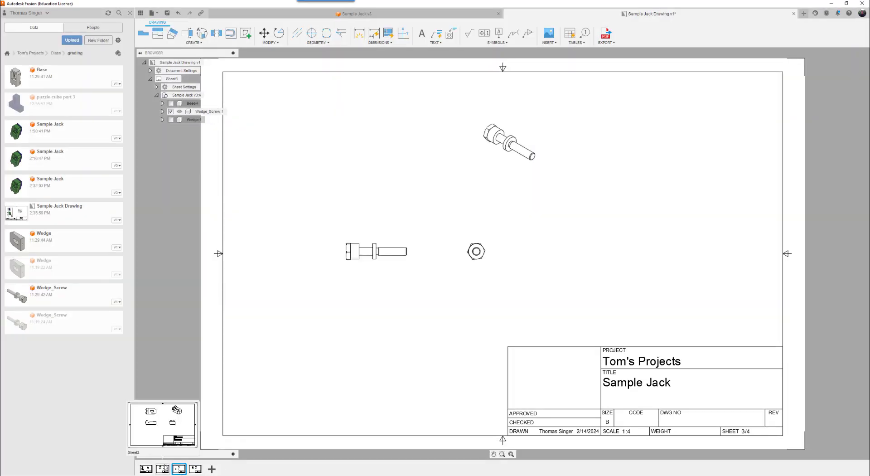
pyautogui.click(162, 470)
pyautogui.click(146, 470)
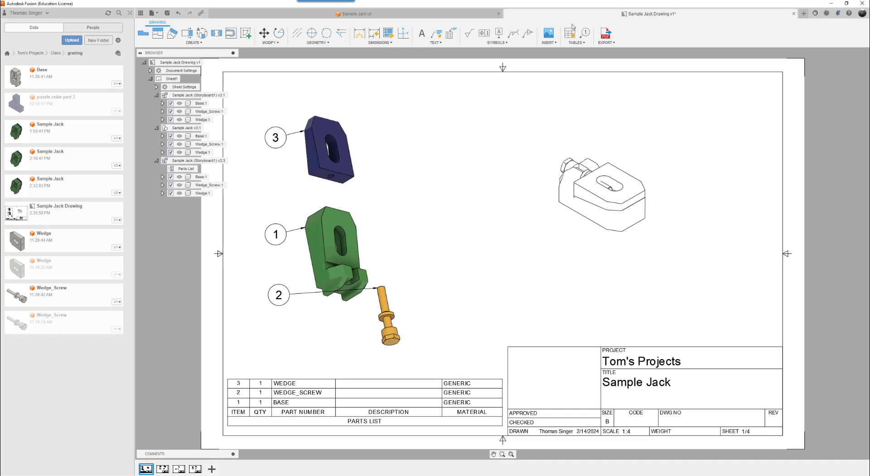
# Export all sheets as the PDF Sample Jack Drawing v1 to the Downloads folder and look through its pages.
pyautogui.click(606, 33)
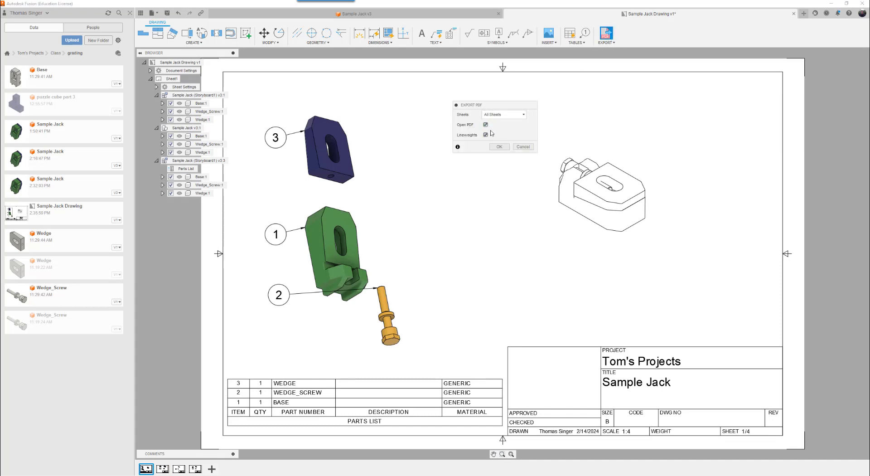
pyautogui.click(500, 146)
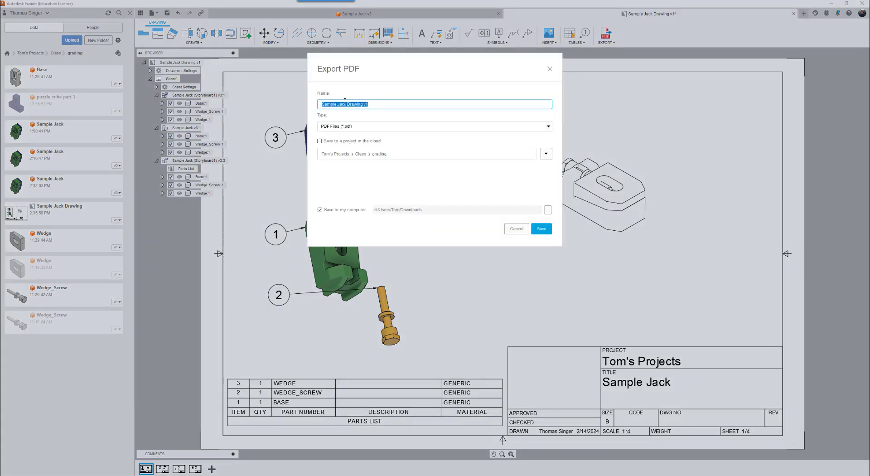
pyautogui.click(542, 228)
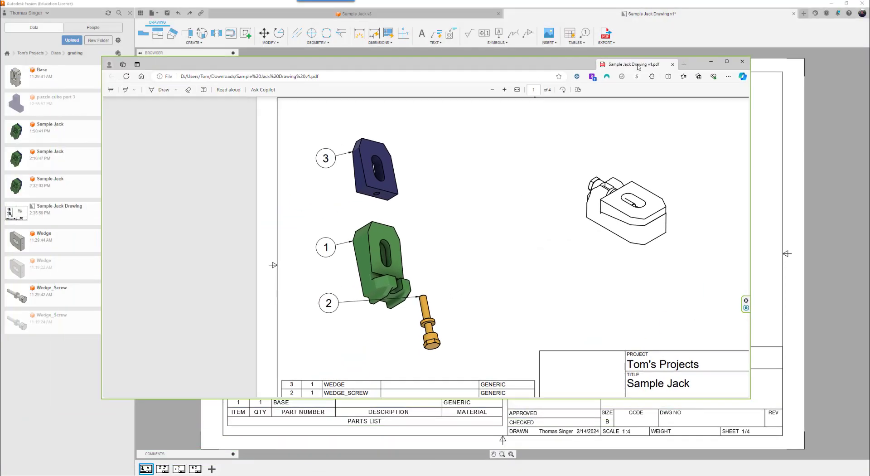
pyautogui.scroll(-12, 410, 181)
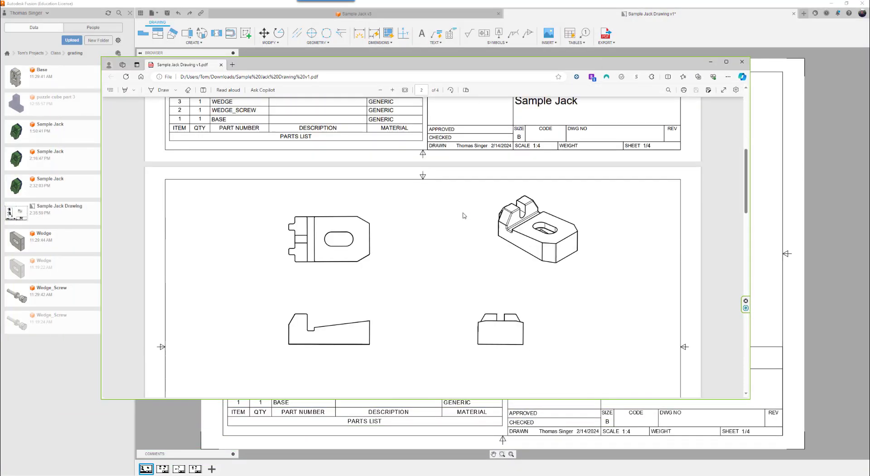
pyautogui.scroll(-20, 462, 245)
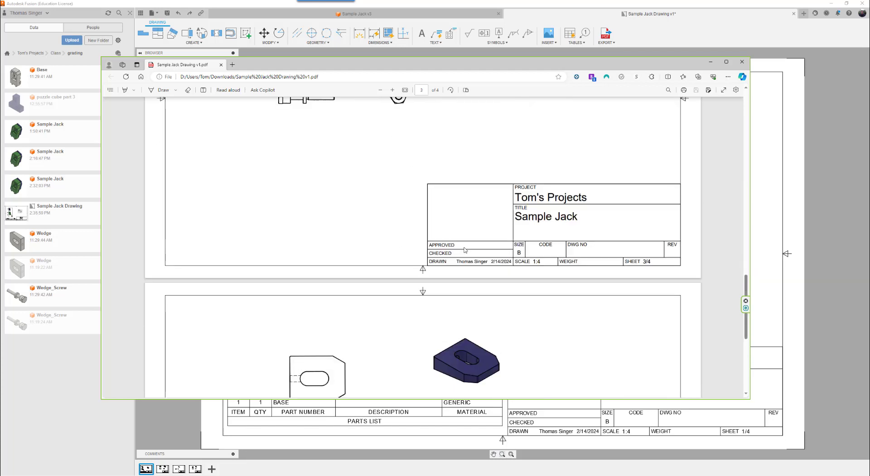